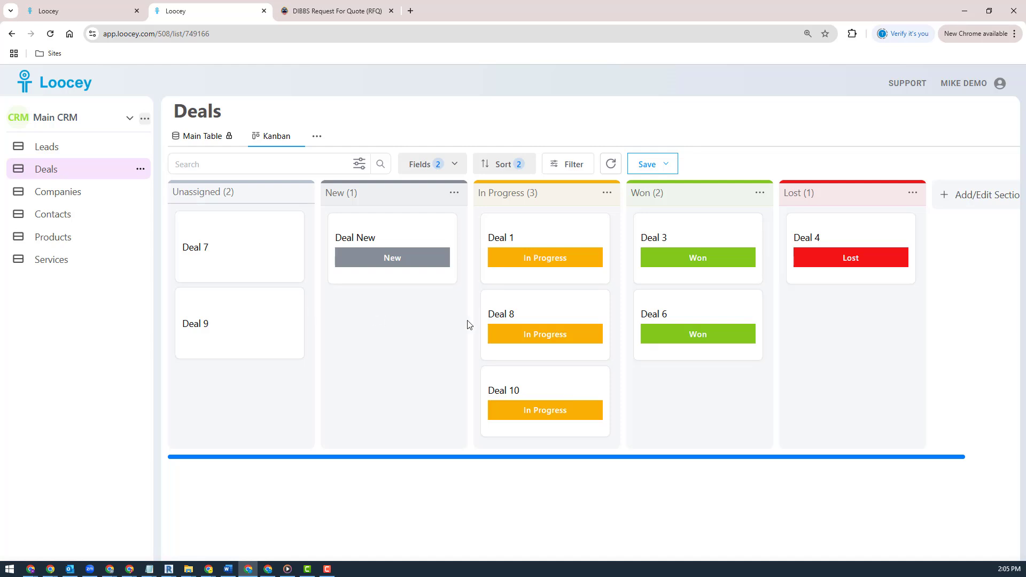
Move the Deal 8 card to the New section and the Deal New card to In Progress
drag(519, 318, 383, 325)
drag(396, 235, 538, 332)
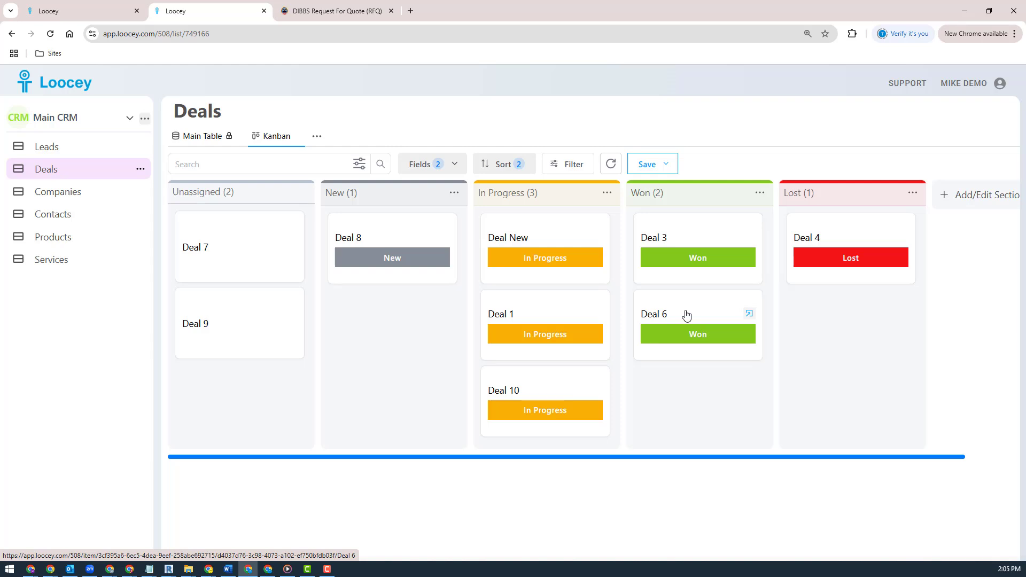
Open the Deal New card's details, rename the deal as Deal New 22 and save it
click(514, 244)
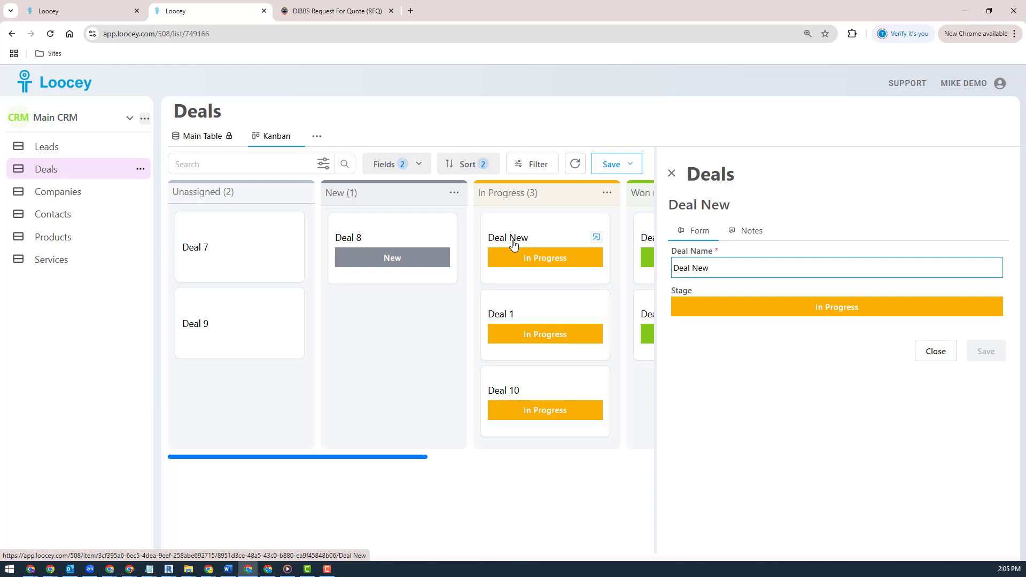
click(731, 266)
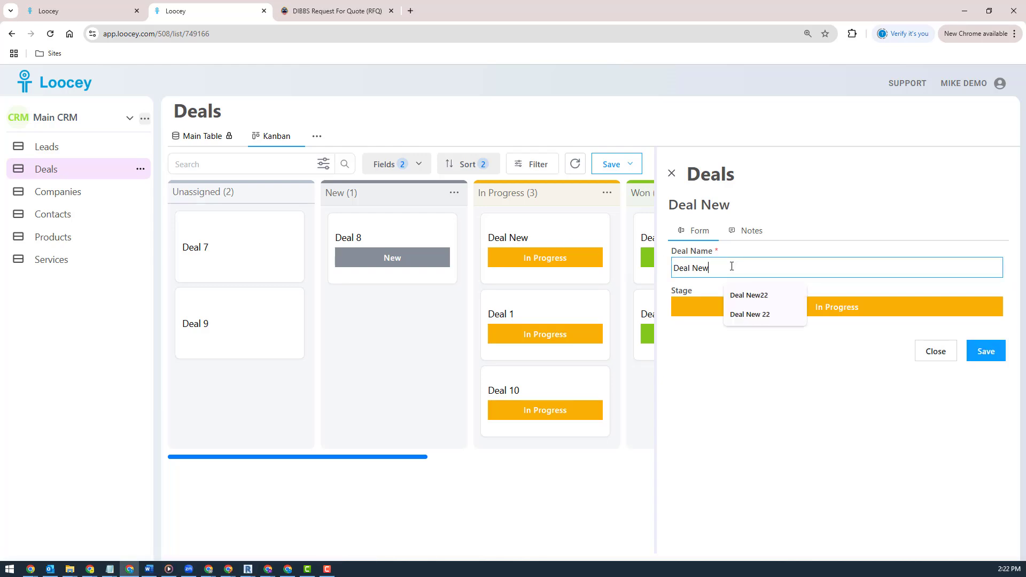
text(22)
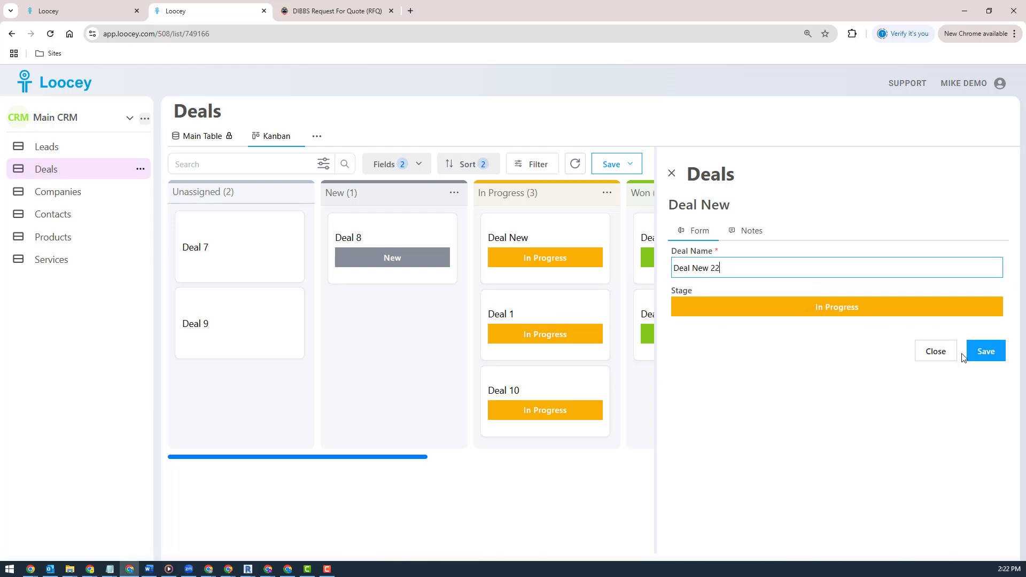
click(979, 353)
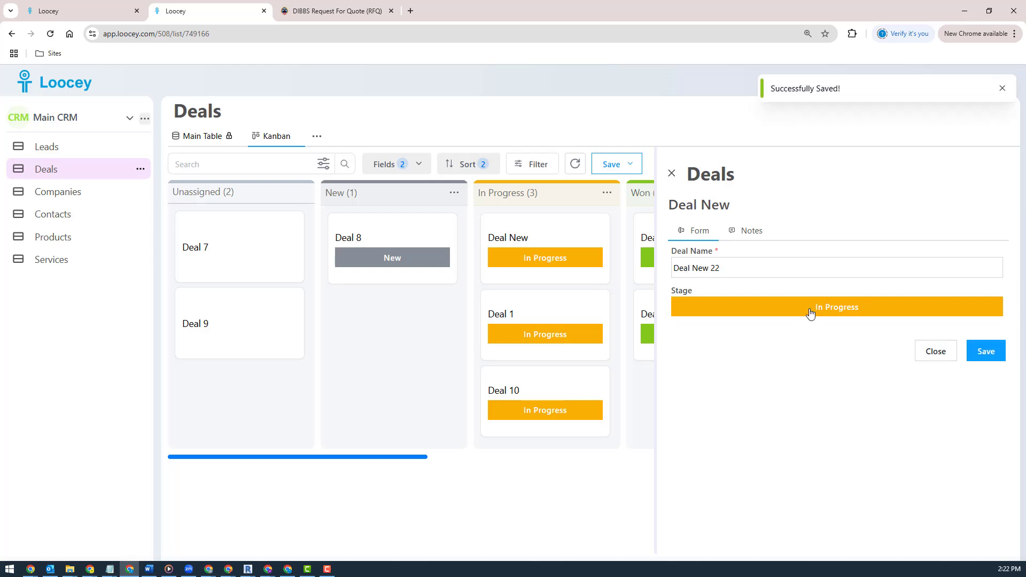
Set the stage of Deal New 22 to Won, save the change and close its details
click(810, 313)
click(851, 390)
click(1003, 352)
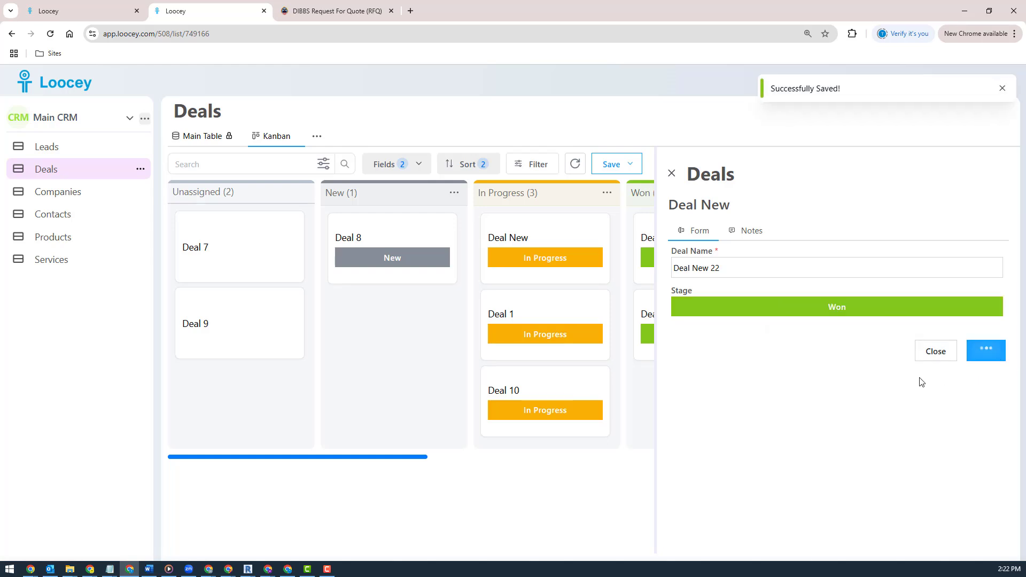
click(671, 174)
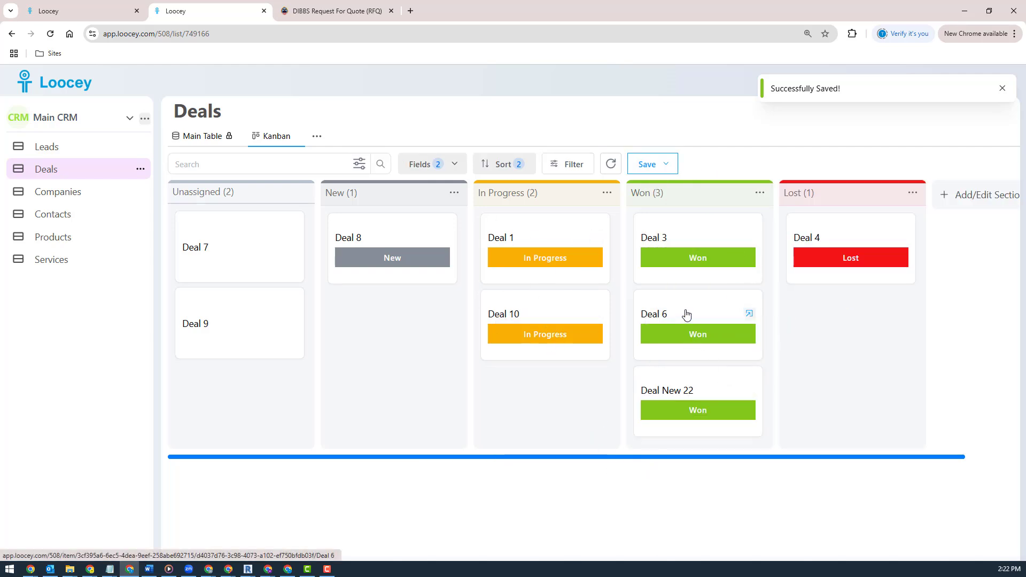
Move the Deal 6 card to the New section, place the Won section before In Progress and reload the board
drag(686, 315, 378, 306)
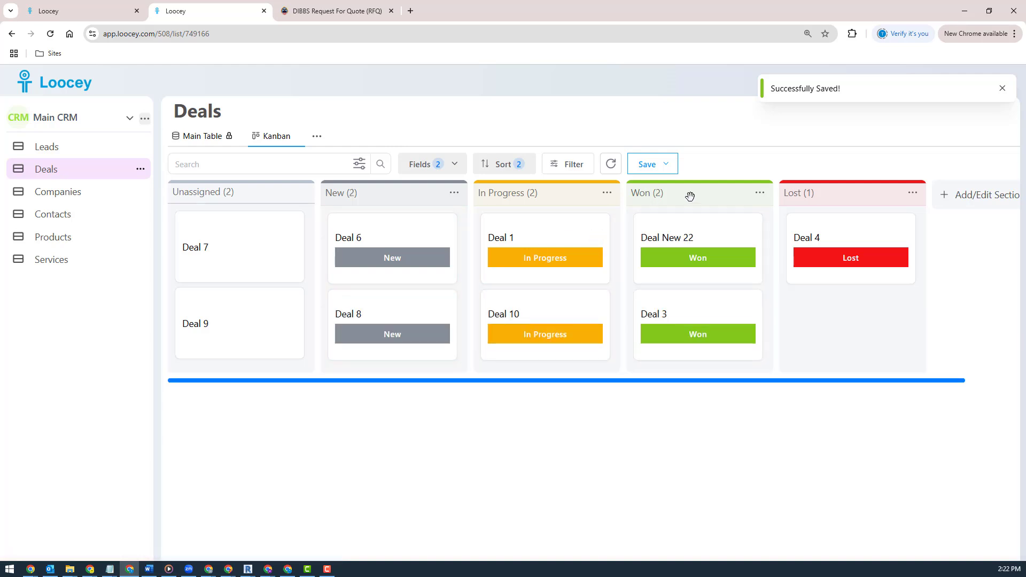
drag(690, 197, 487, 175)
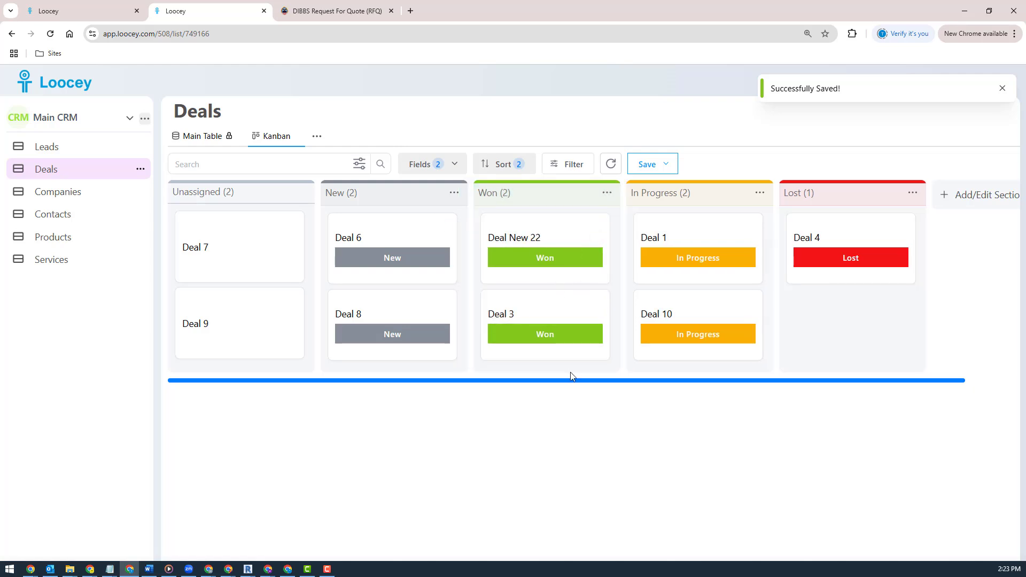
click(50, 33)
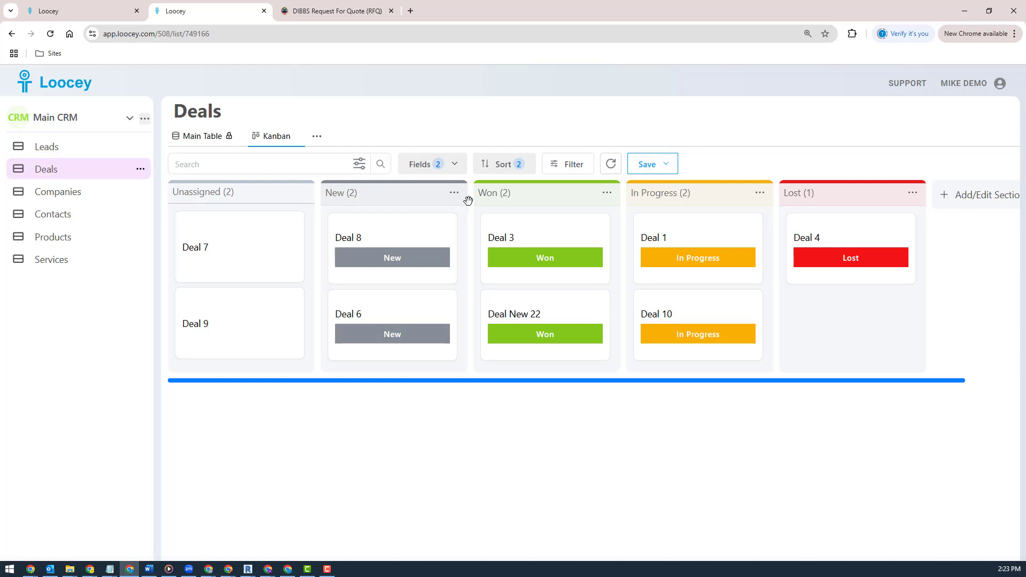
Show the Created and Company fields on the Kanban cards and save these settings to the current view
click(422, 165)
scroll(528, 283, down, 3)
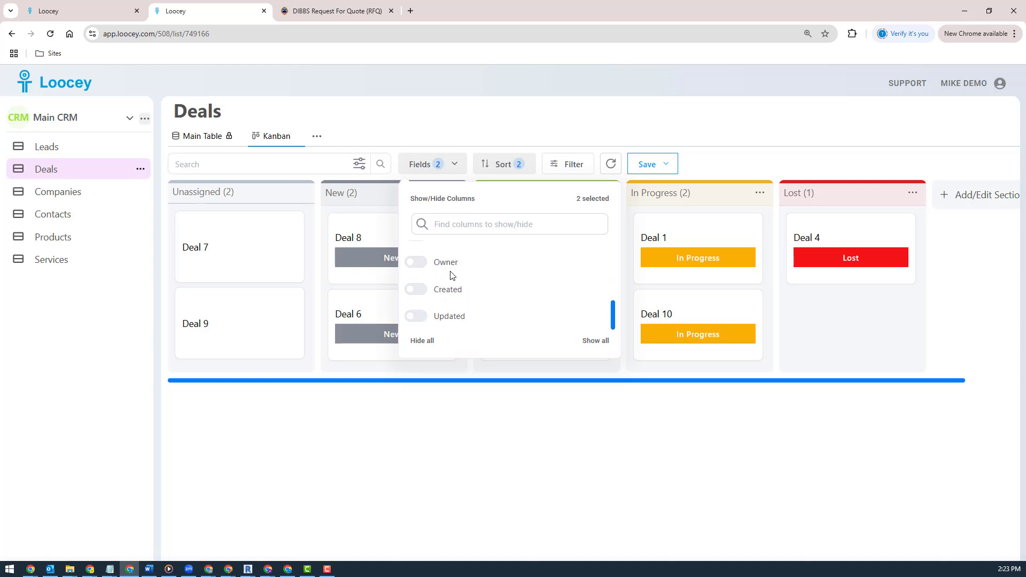
click(416, 290)
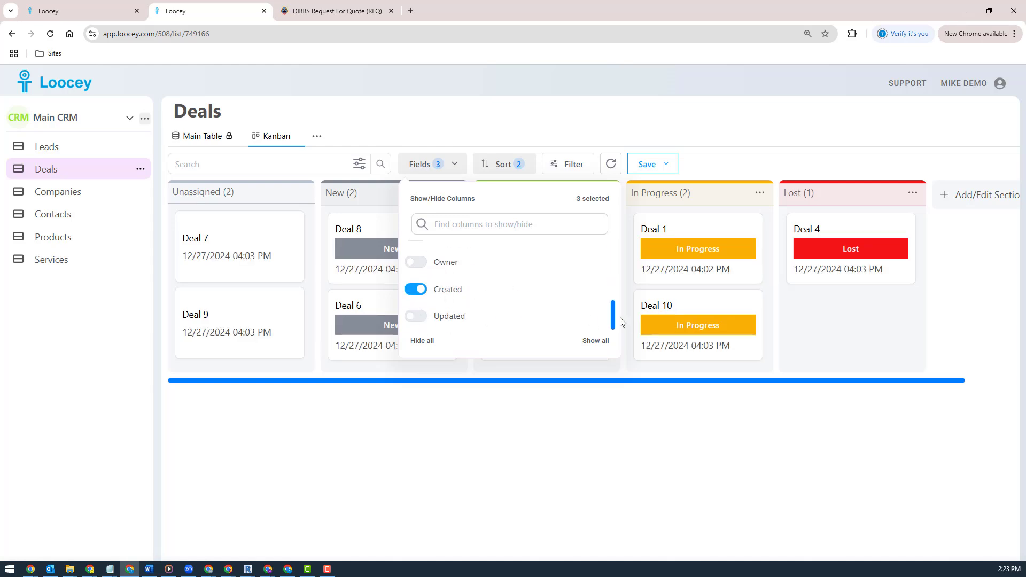
scroll(615, 320, up, 5)
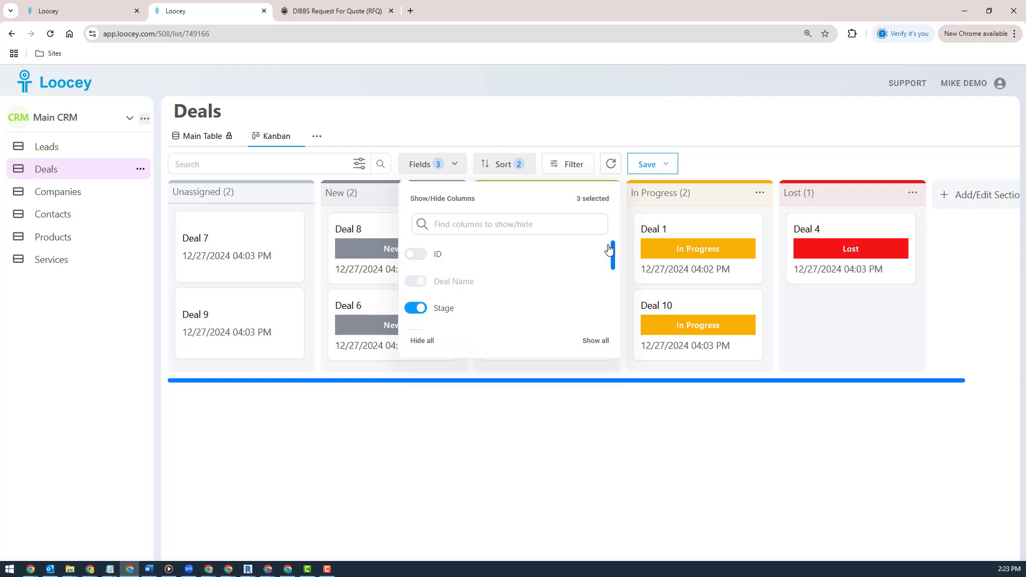
drag(609, 249, 610, 273)
click(419, 279)
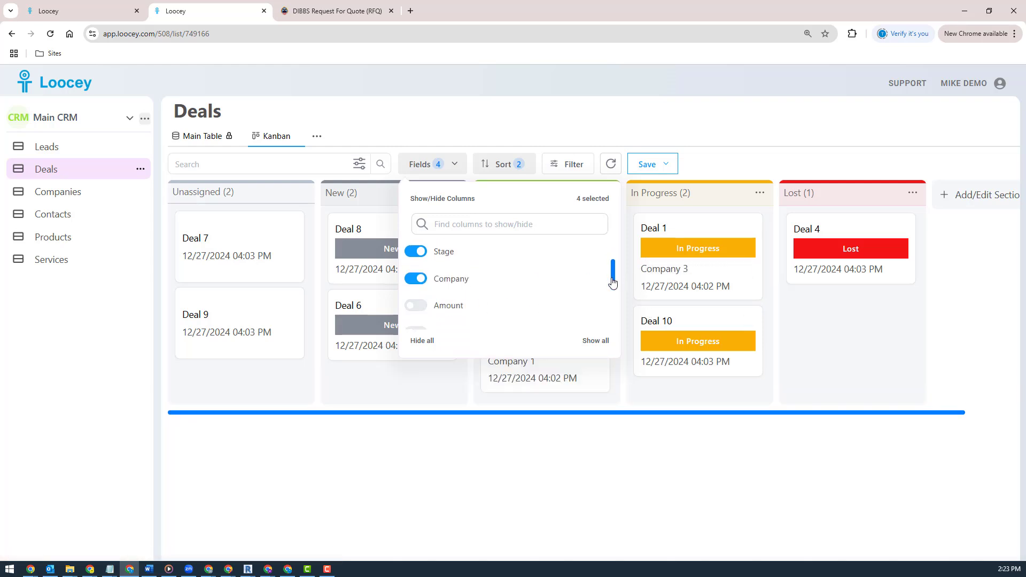
drag(613, 283, 614, 309)
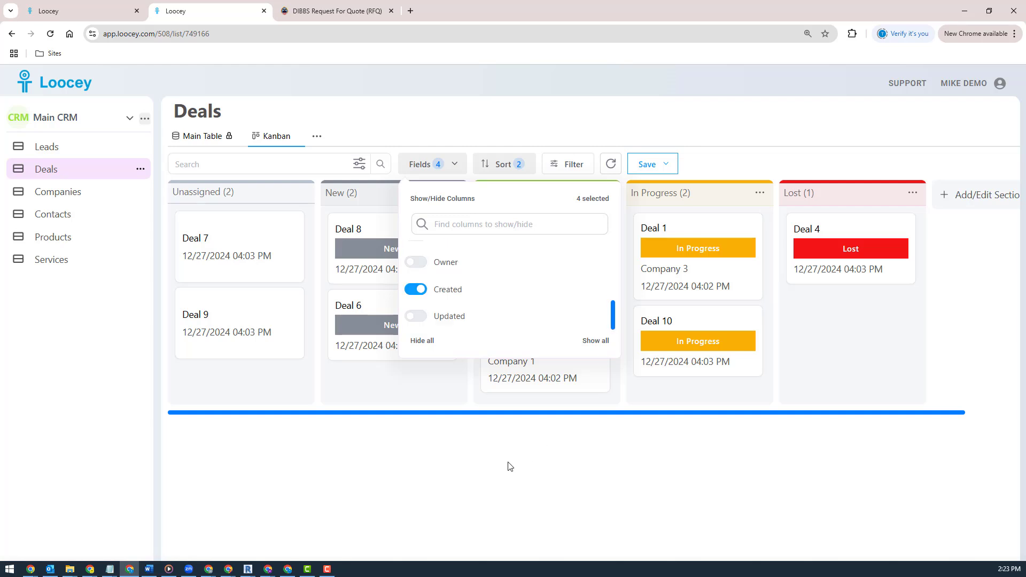
click(476, 497)
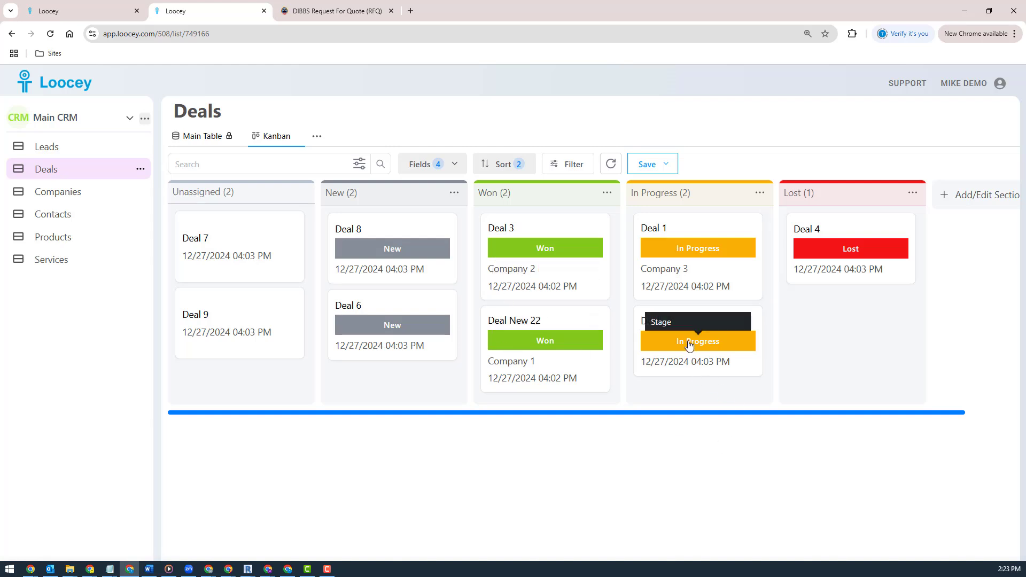
click(666, 170)
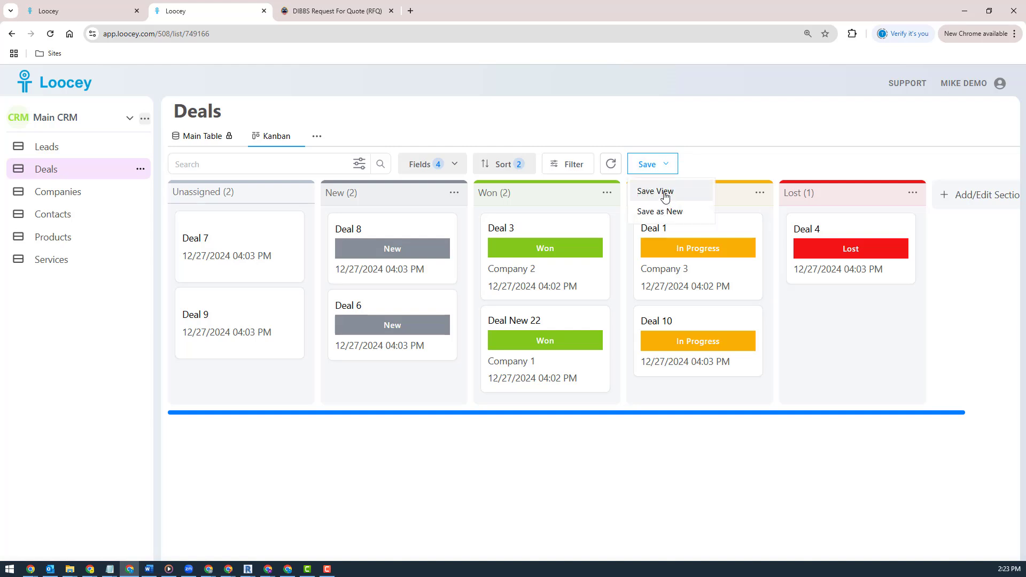
click(665, 198)
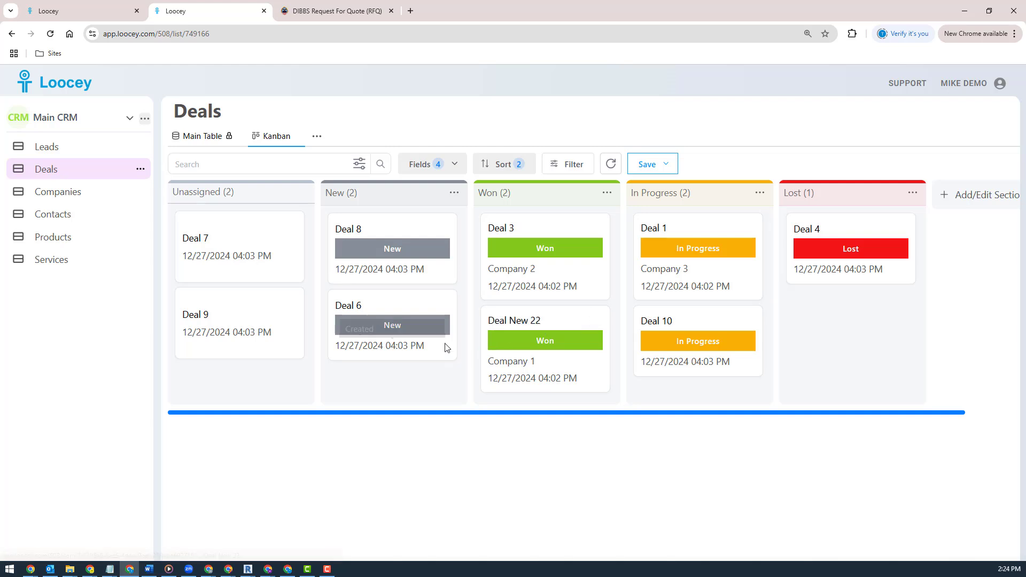
Open Deal New 22 in a separate browser tab, and look at Deal 3's details from the Kanban board
right_click(512, 322)
click(542, 332)
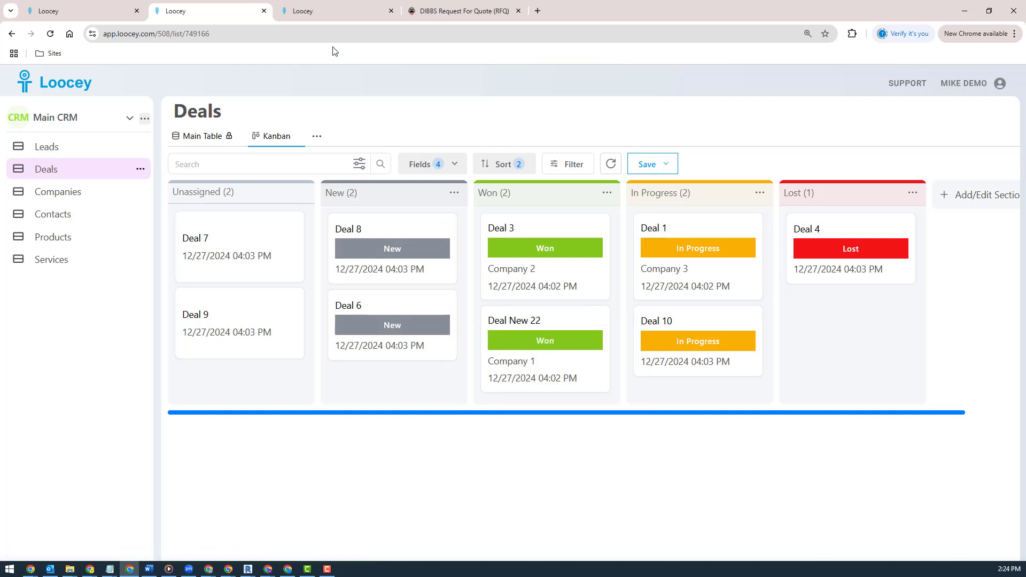
click(302, 12)
click(199, 11)
click(575, 272)
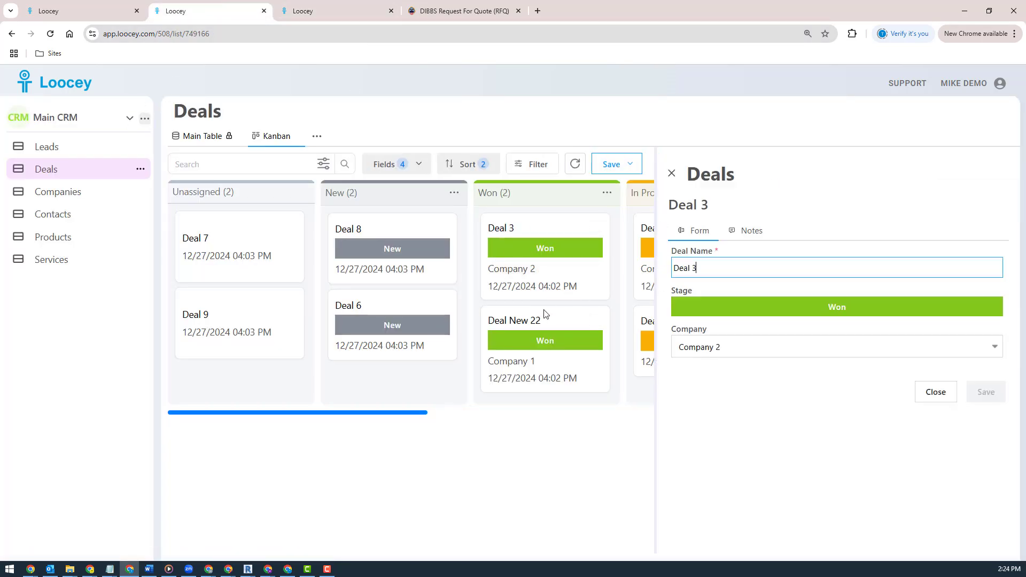
click(671, 175)
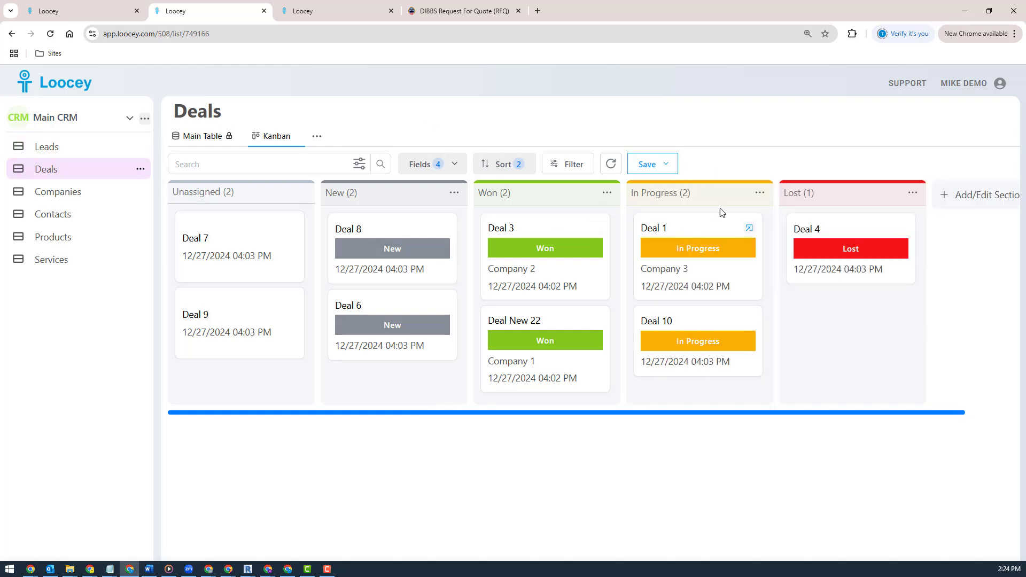
click(77, 124)
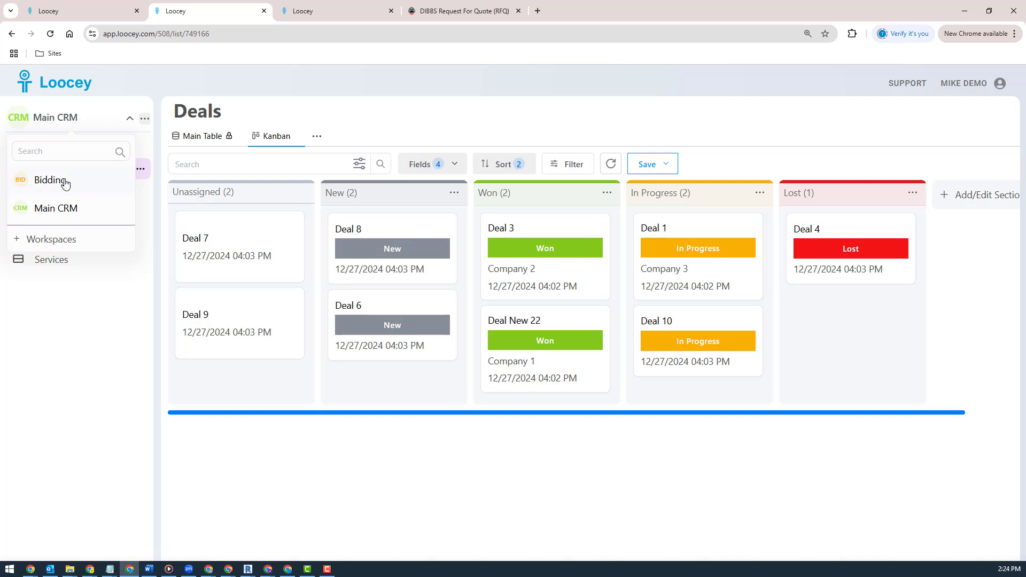
click(349, 137)
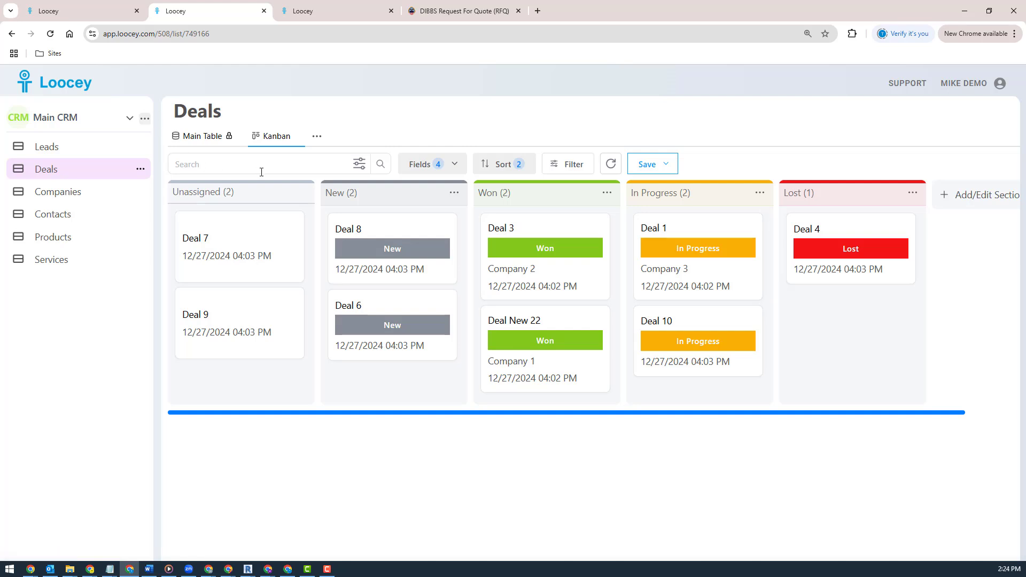
Create a pinned Kanban/Pipeline view named Kan2 for the Deals list, with Stage as the section column
click(196, 137)
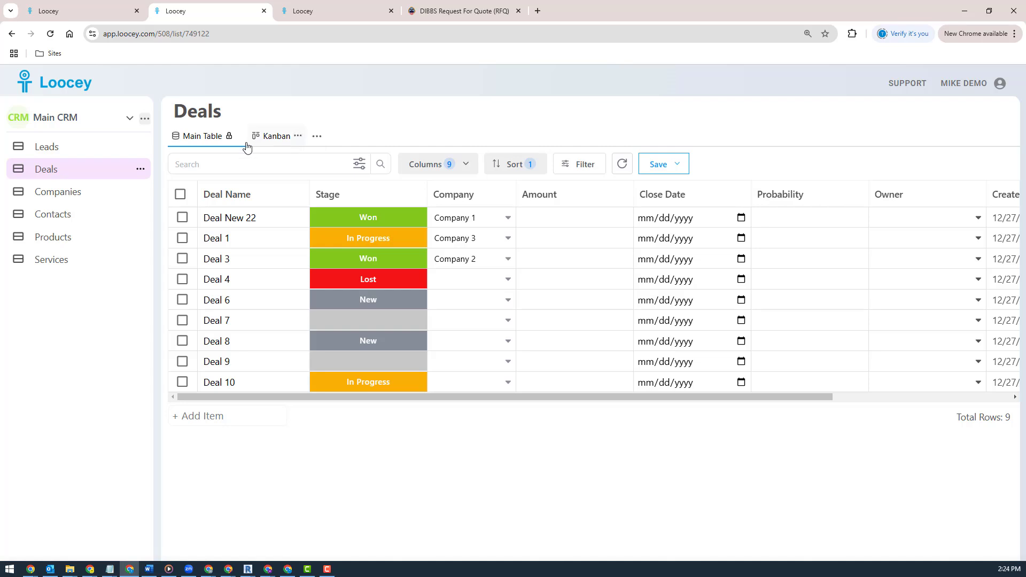
click(316, 137)
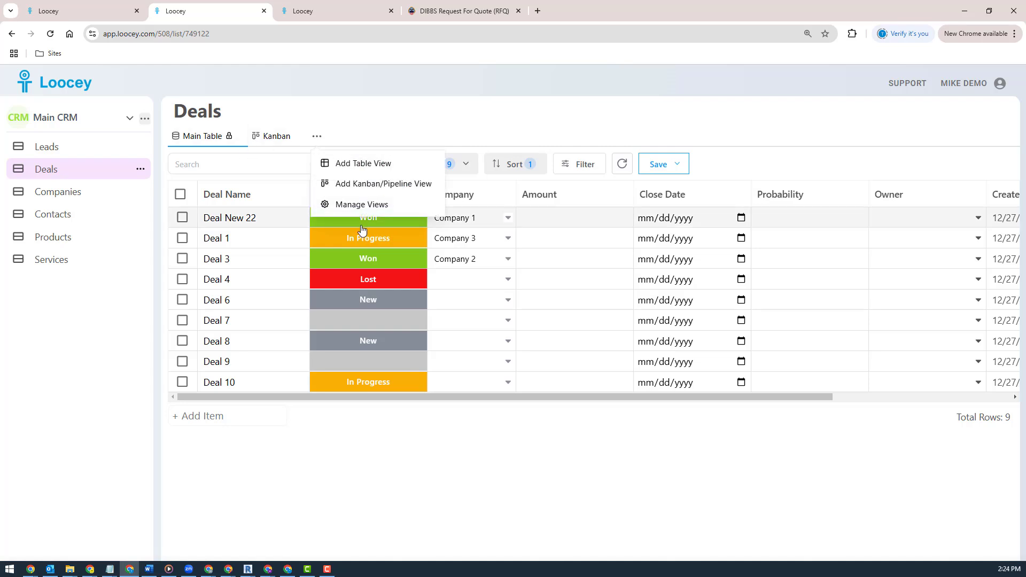
click(388, 186)
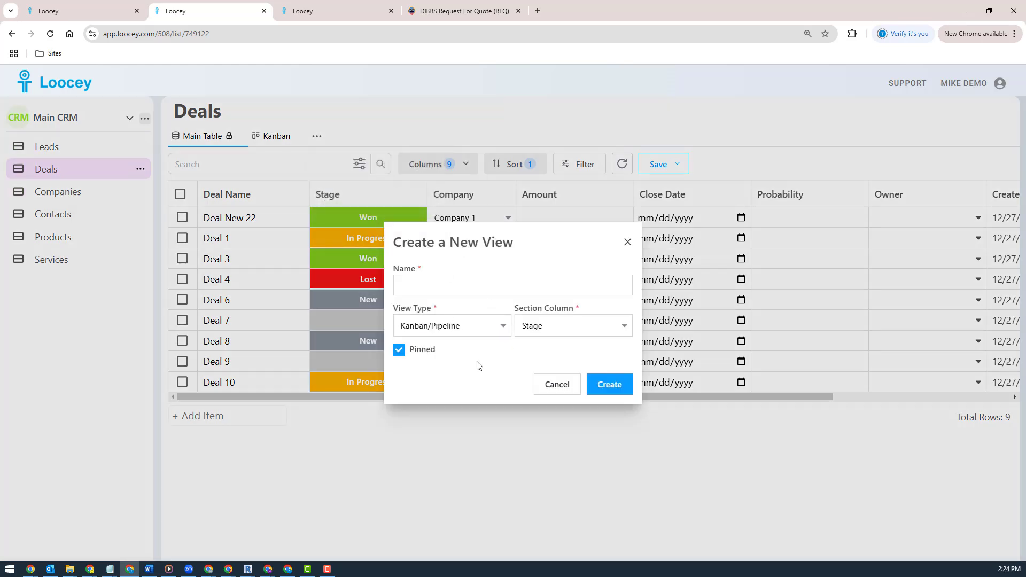
click(418, 287)
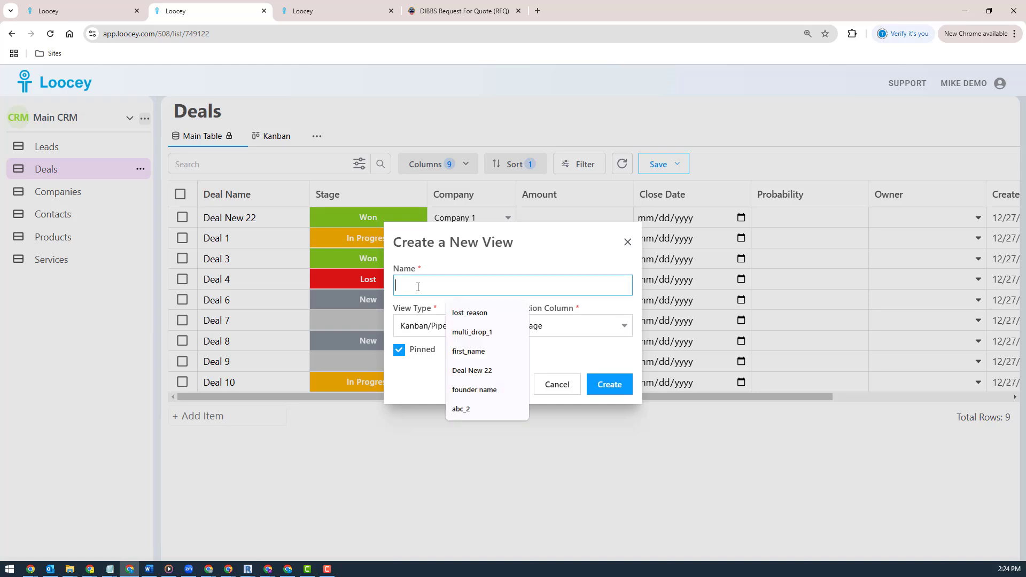
text(Kan2)
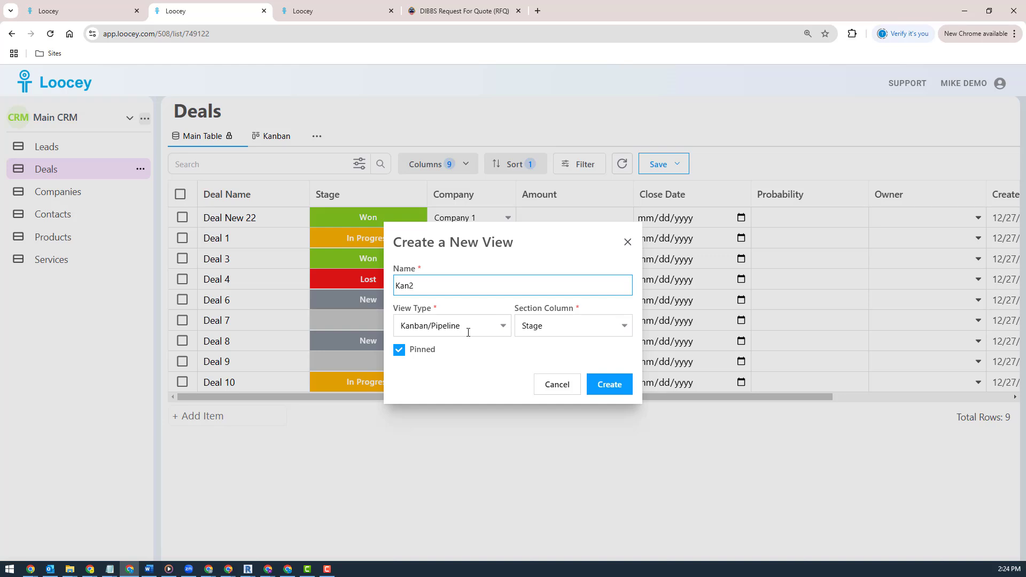
click(579, 330)
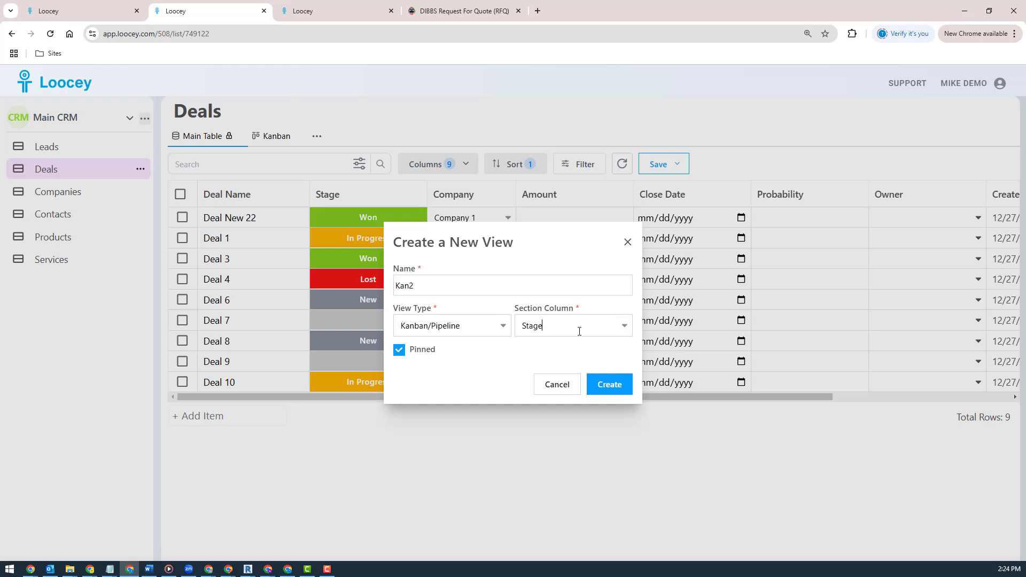
click(555, 356)
click(565, 327)
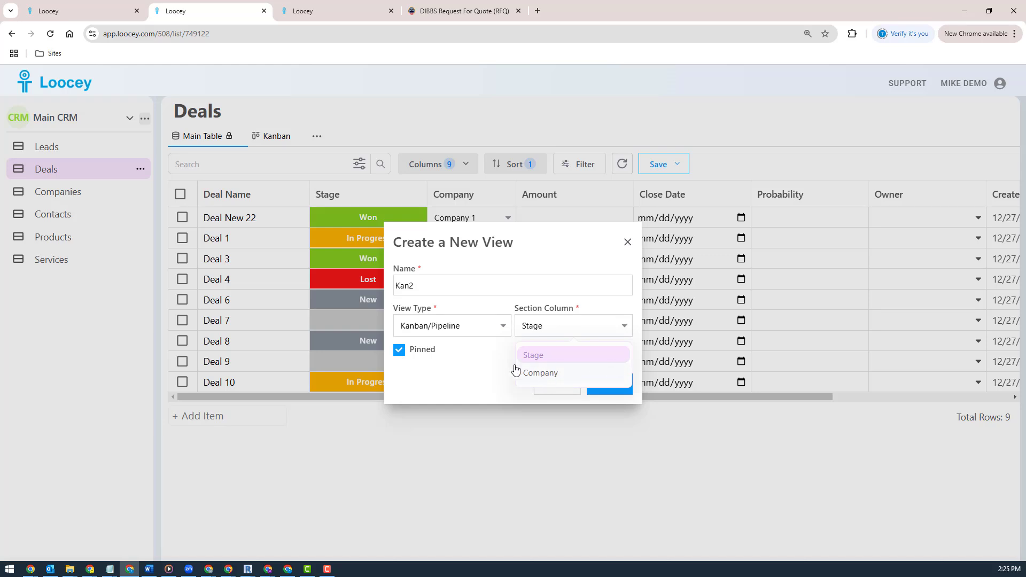
click(472, 348)
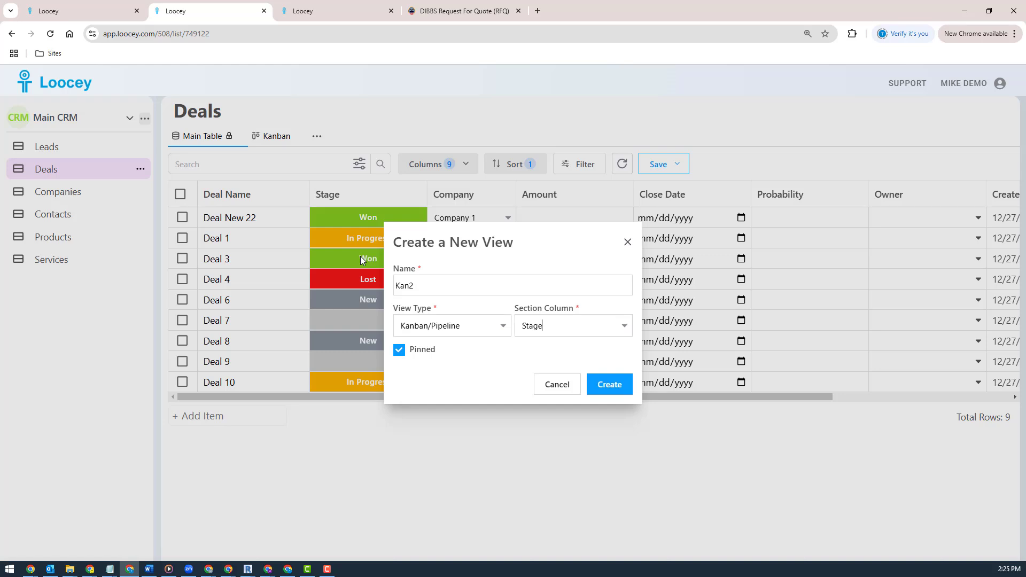
click(597, 390)
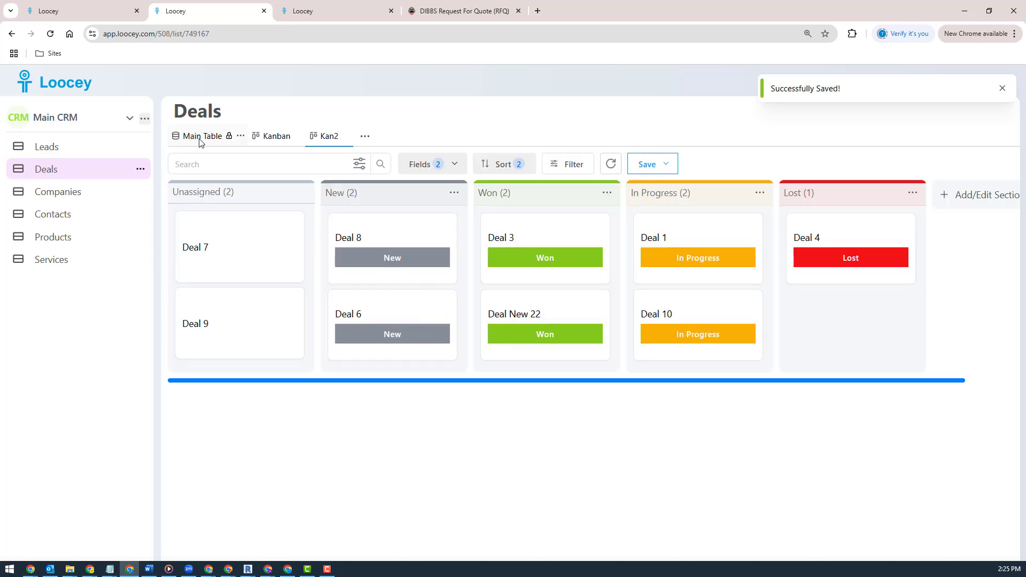
In the Deals main table, add a DropDown column named Deal Type after the Stage column
click(201, 137)
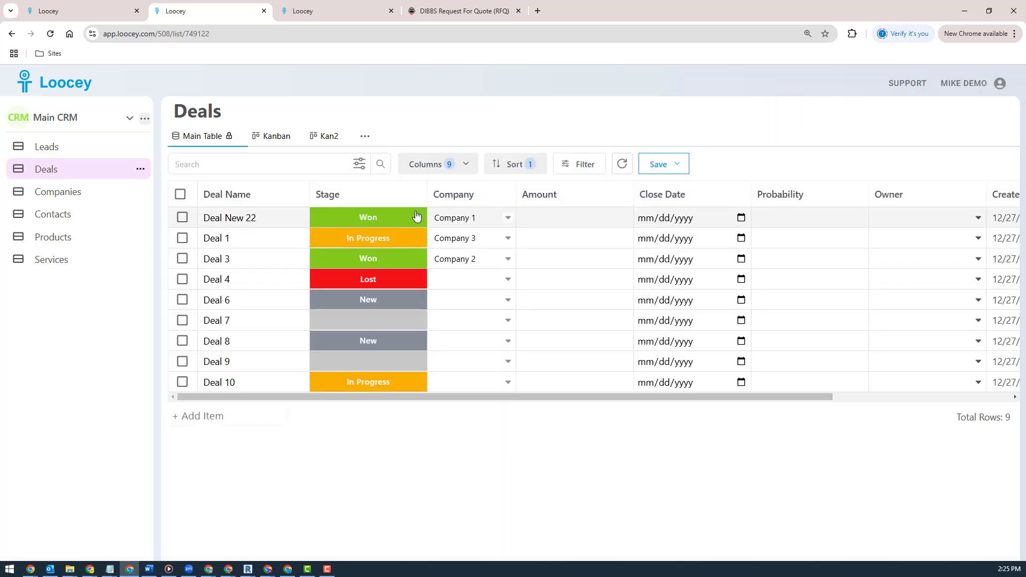
click(417, 193)
click(342, 273)
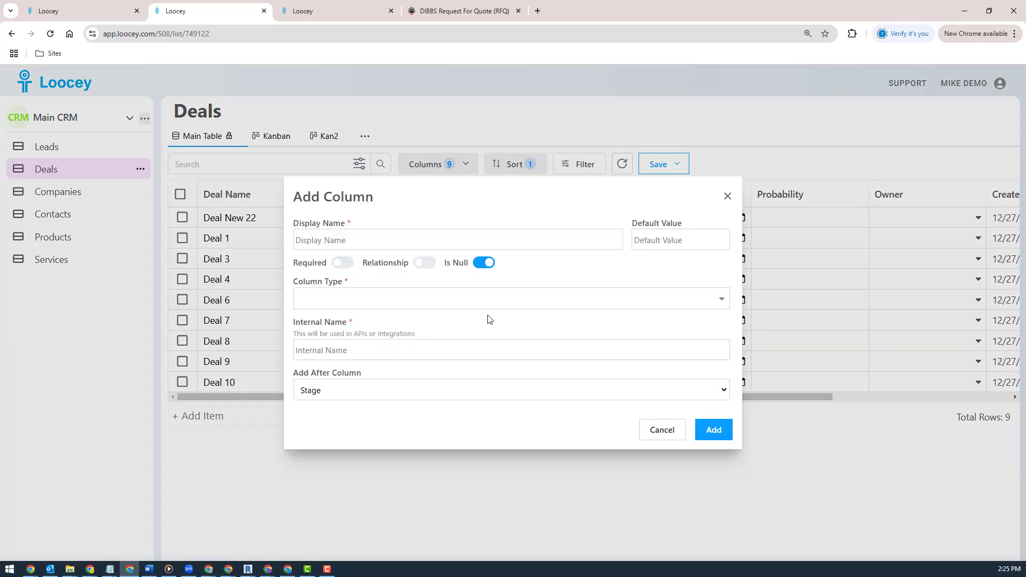
click(402, 247)
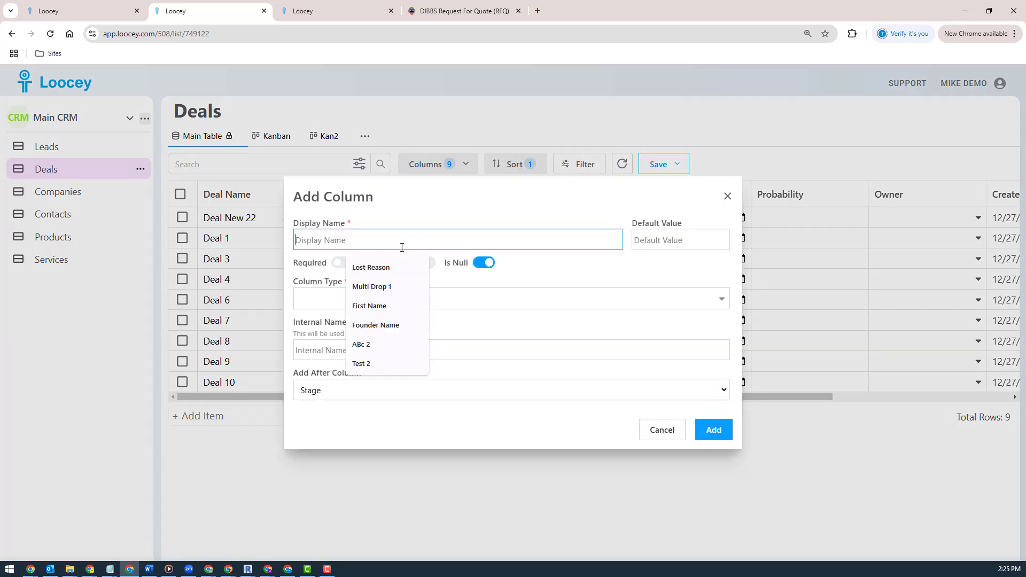
text(Deal Type)
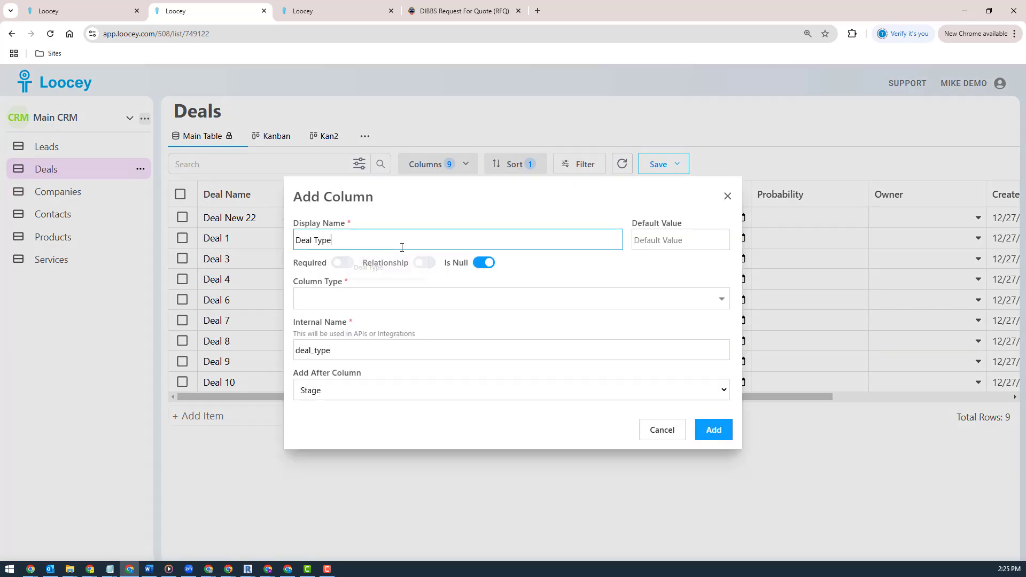
click(373, 299)
text(dr)
click(354, 335)
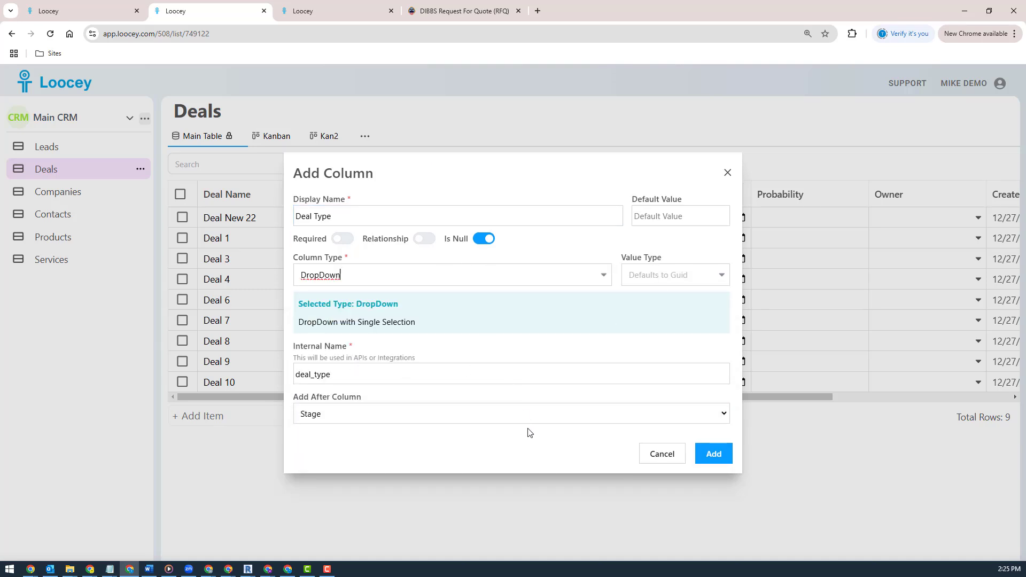
click(714, 454)
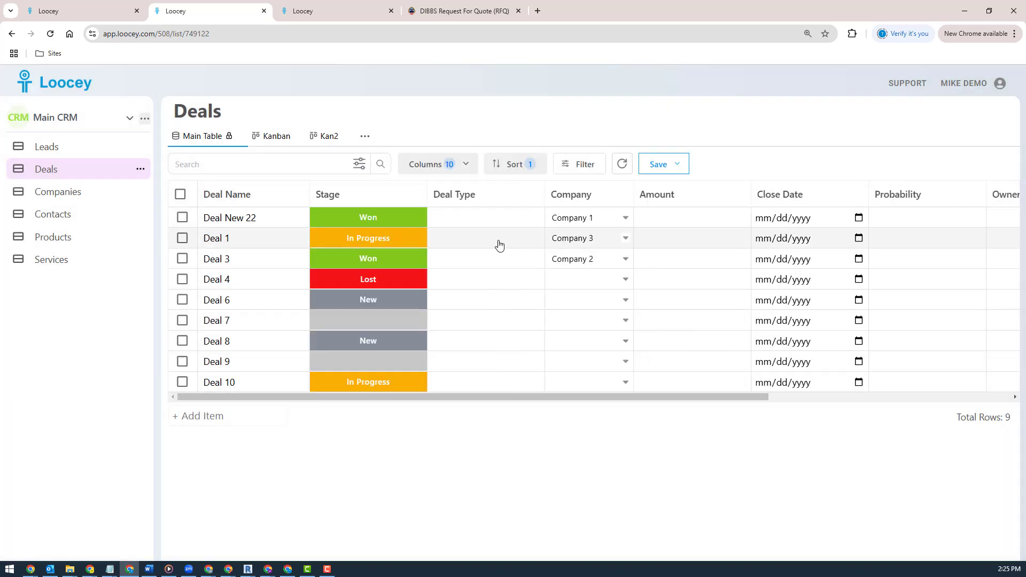
Create three option rows for the Deal Type column, naming the first one Small with the grey background color #808496
click(507, 247)
click(428, 273)
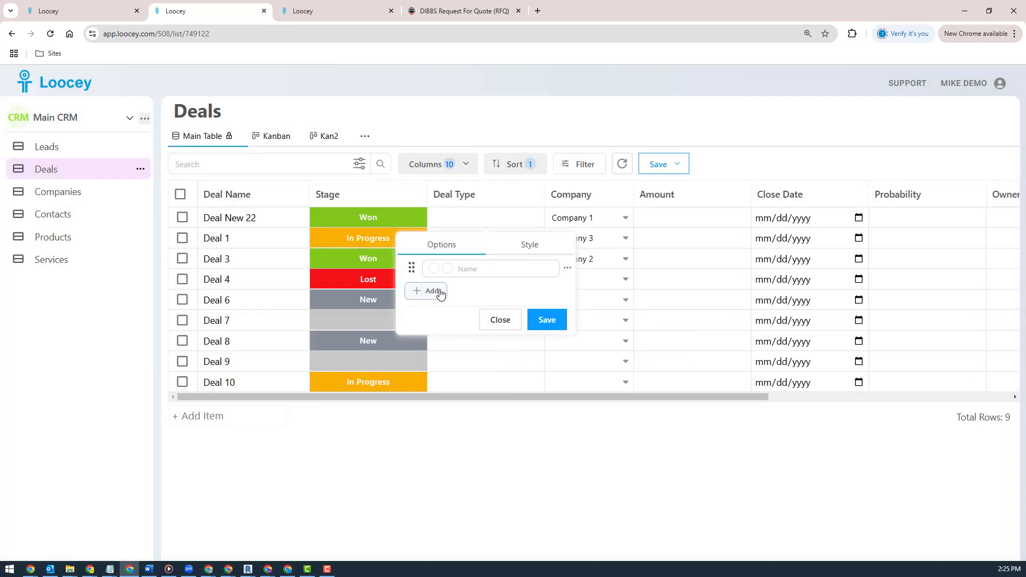
click(426, 293)
click(431, 313)
click(478, 275)
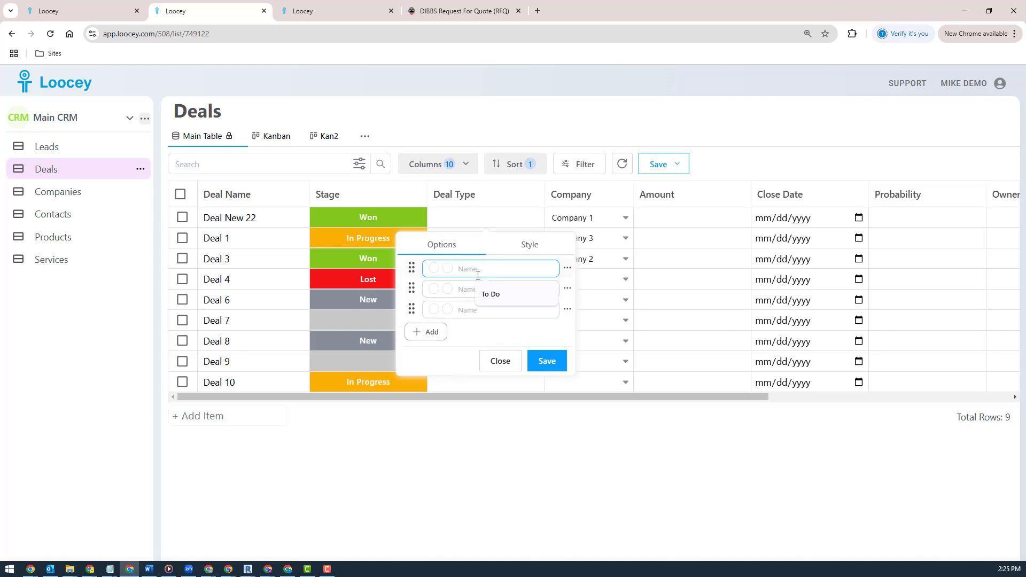
text(Small)
key(Tab)
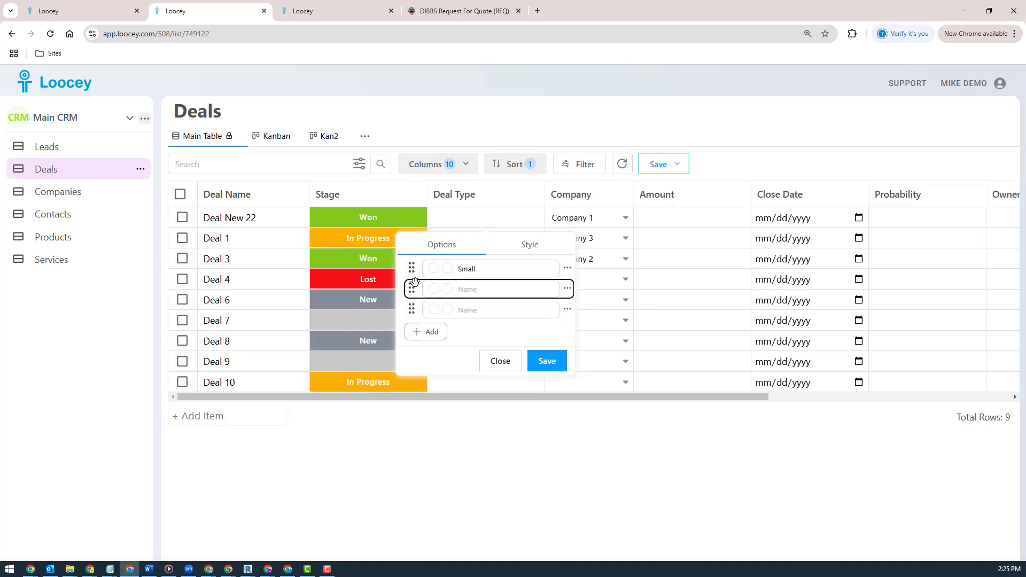
click(447, 289)
click(440, 388)
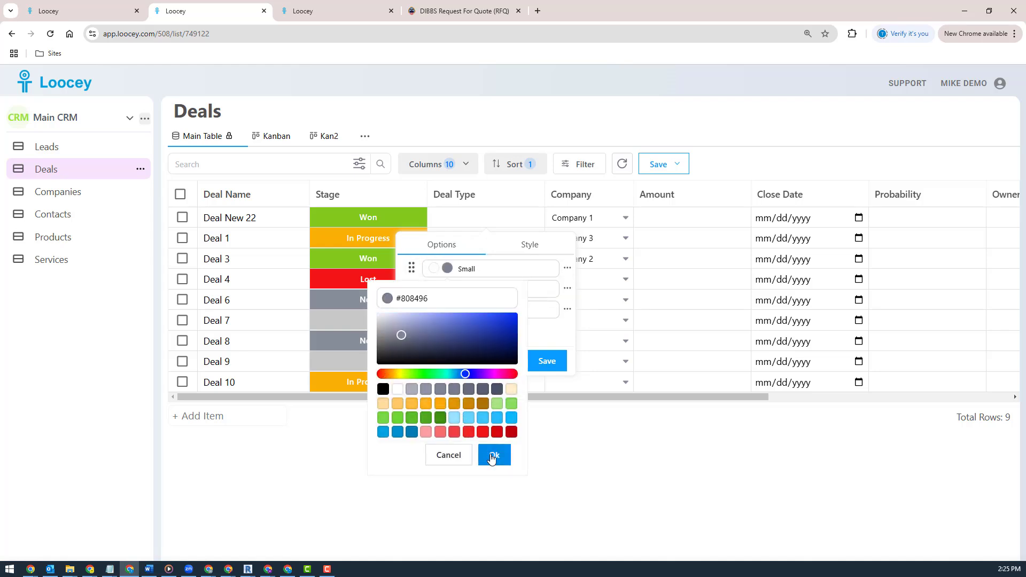
click(493, 455)
Name the remaining Deal Type options Medium and Large, give them orange and light-blue backgrounds, and save the options
click(478, 289)
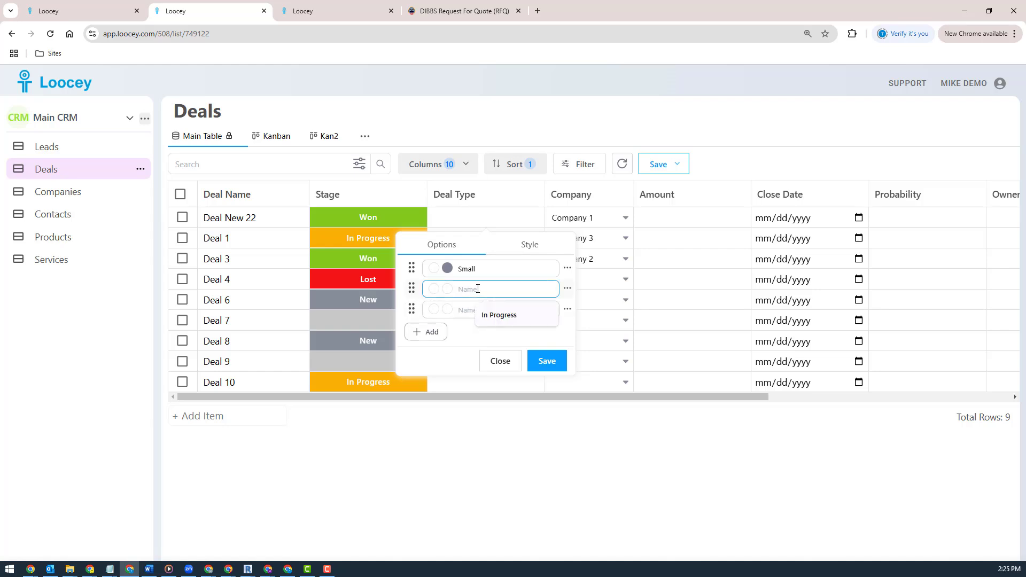
text(Medium)
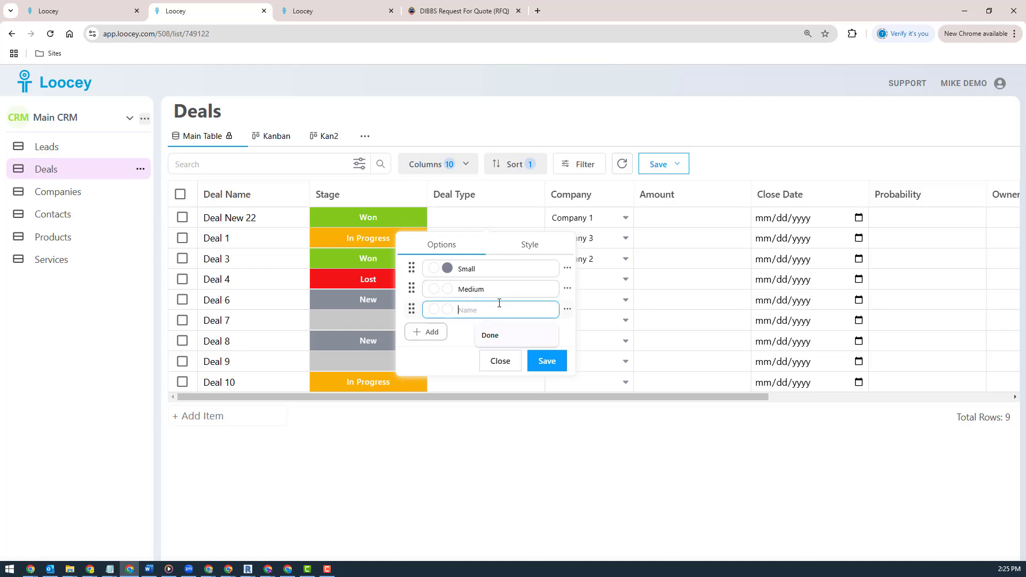
text(Large)
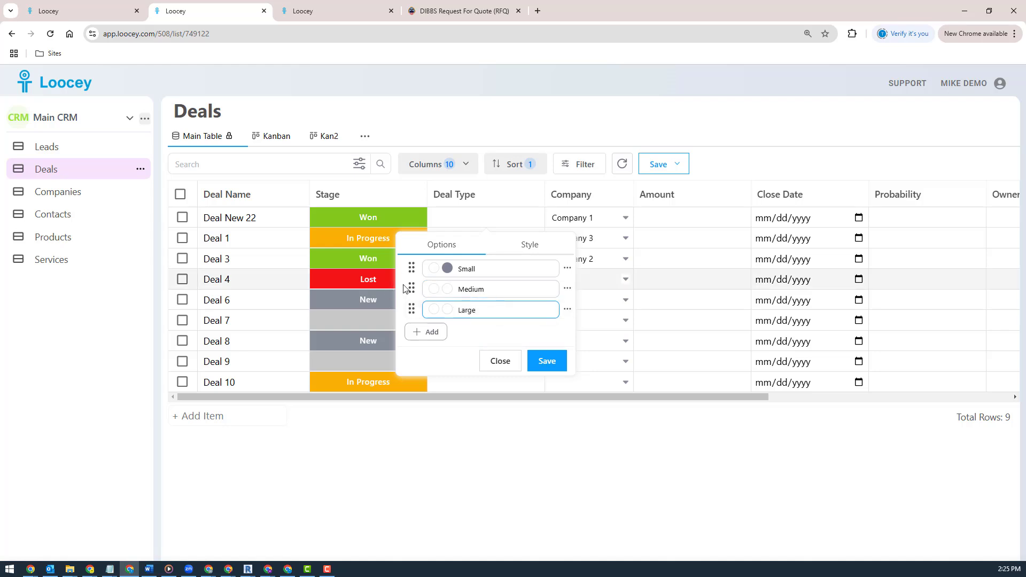
click(447, 289)
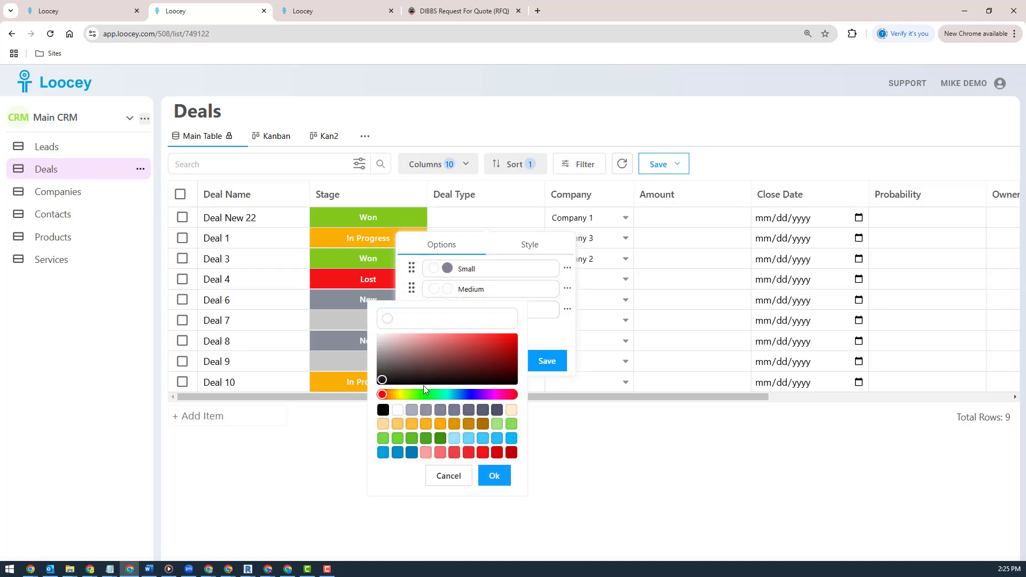
click(440, 424)
click(494, 476)
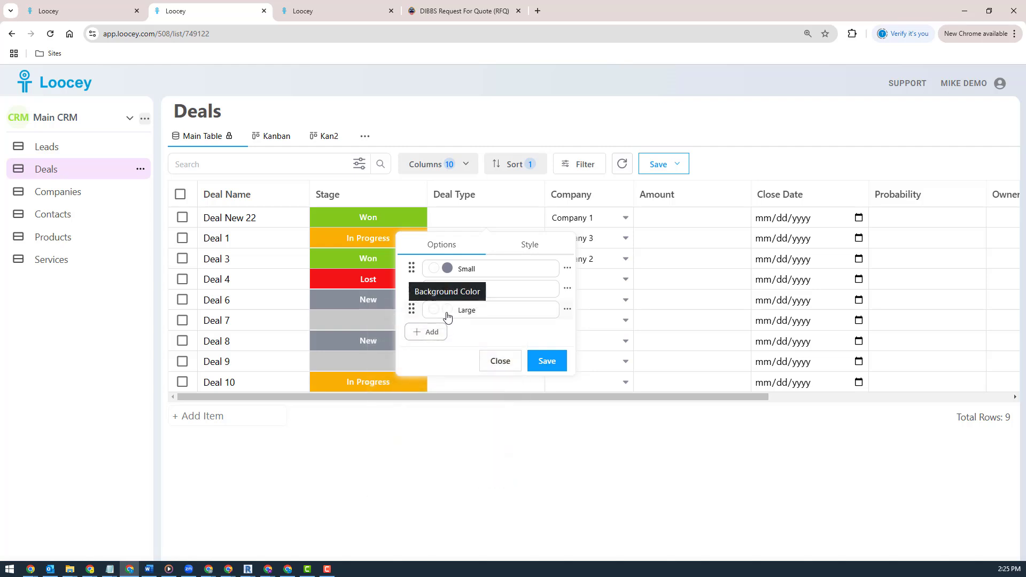
click(447, 311)
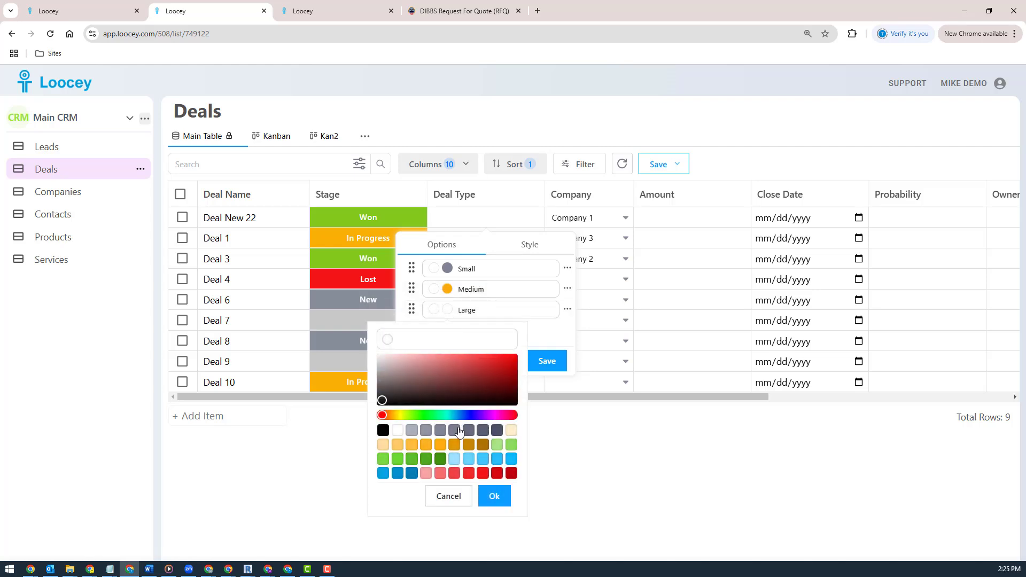
click(499, 460)
click(493, 494)
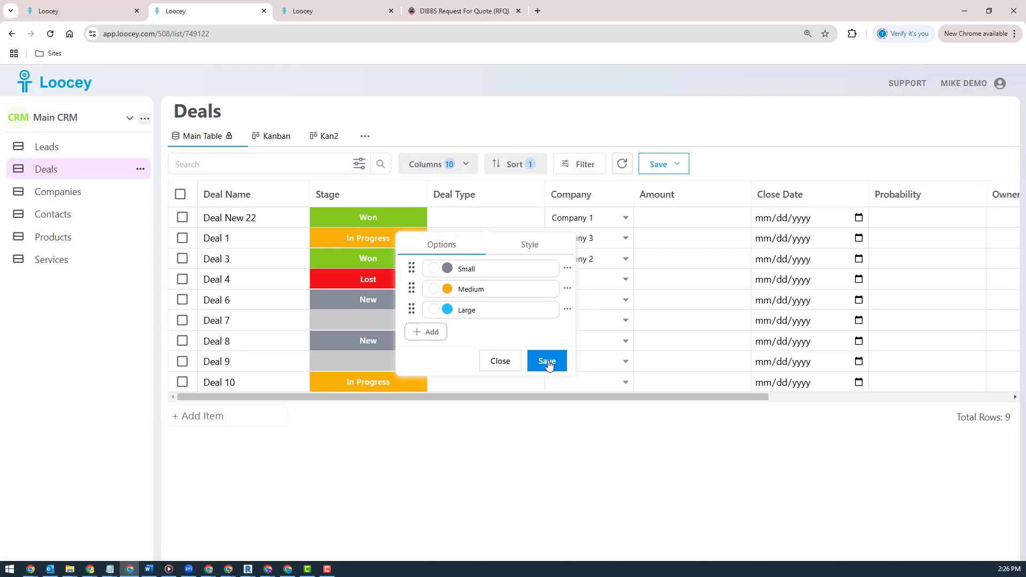
click(547, 361)
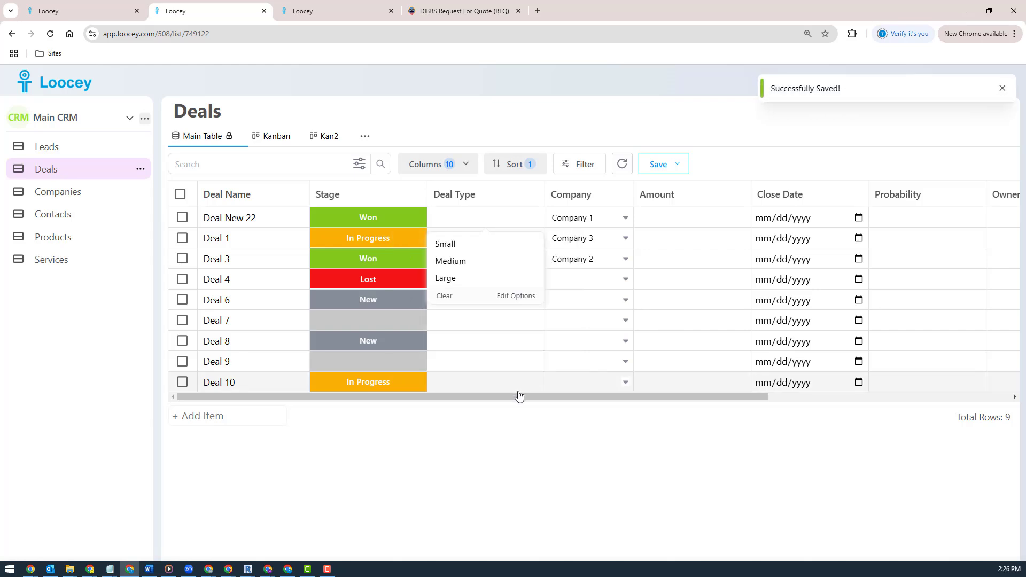
Set the Deal Type to Medium for Deal New 22, Small for Deal 7 and Large for Deal 3
click(454, 261)
click(472, 320)
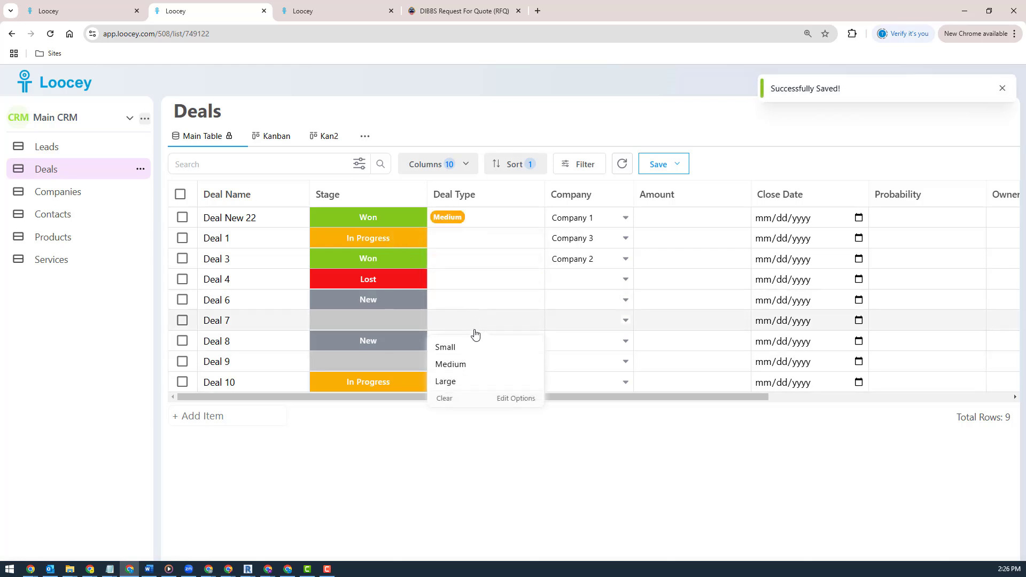
click(459, 347)
click(469, 261)
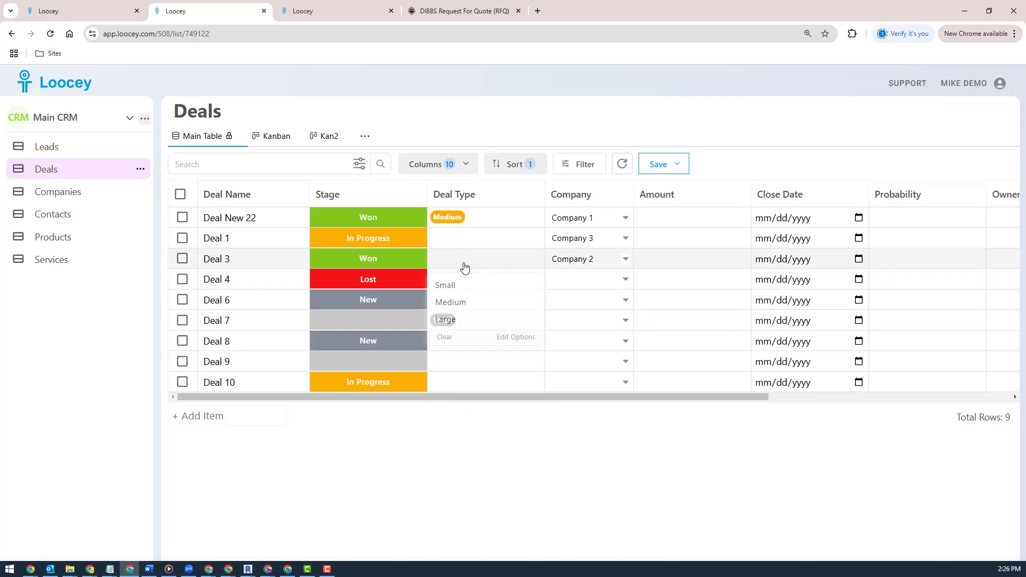
click(448, 320)
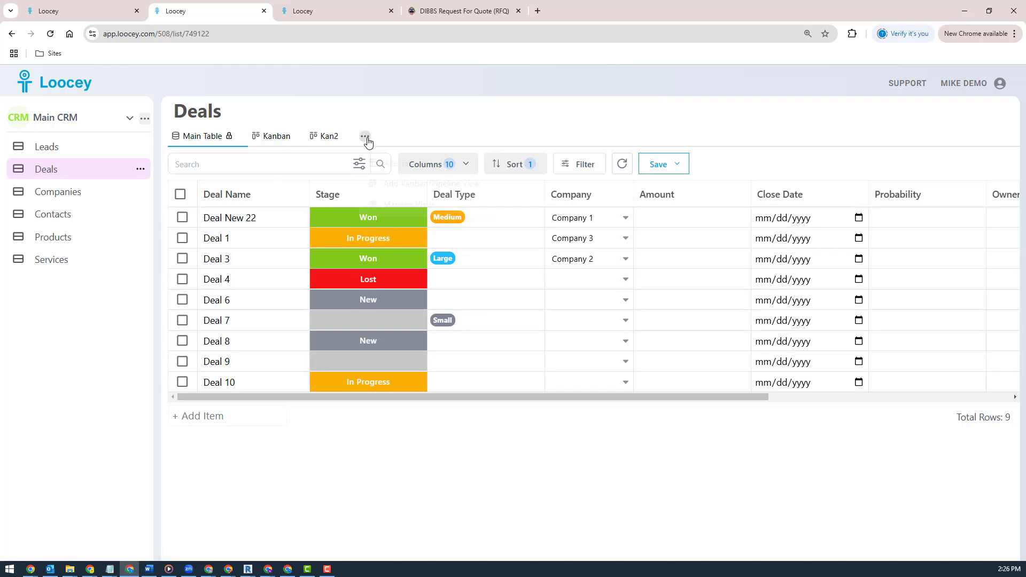
Create a pinned Kanban/Pipeline view named "Kanban for DealType" with Deal Type as the section column
click(364, 138)
click(389, 188)
click(577, 325)
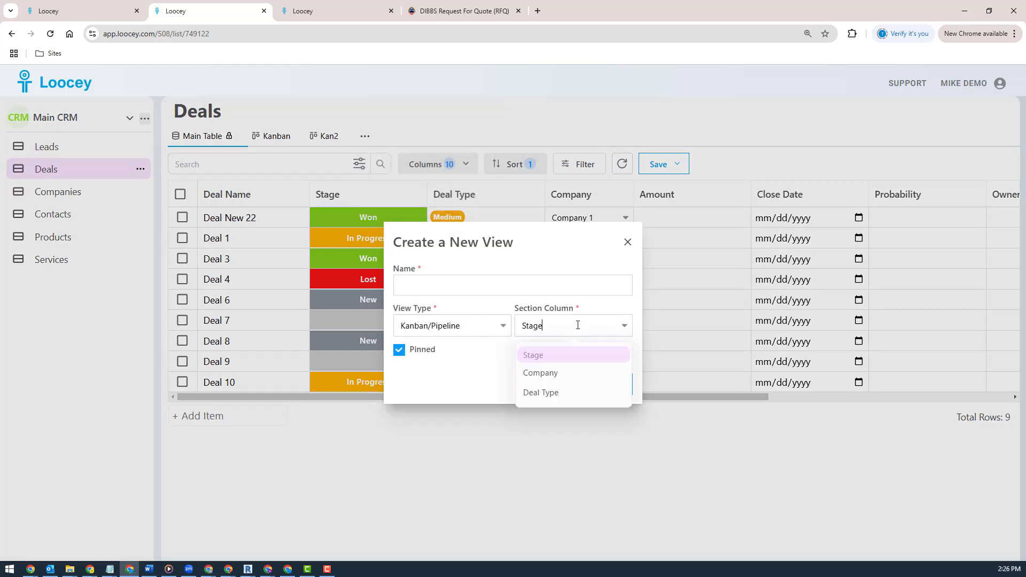
click(565, 394)
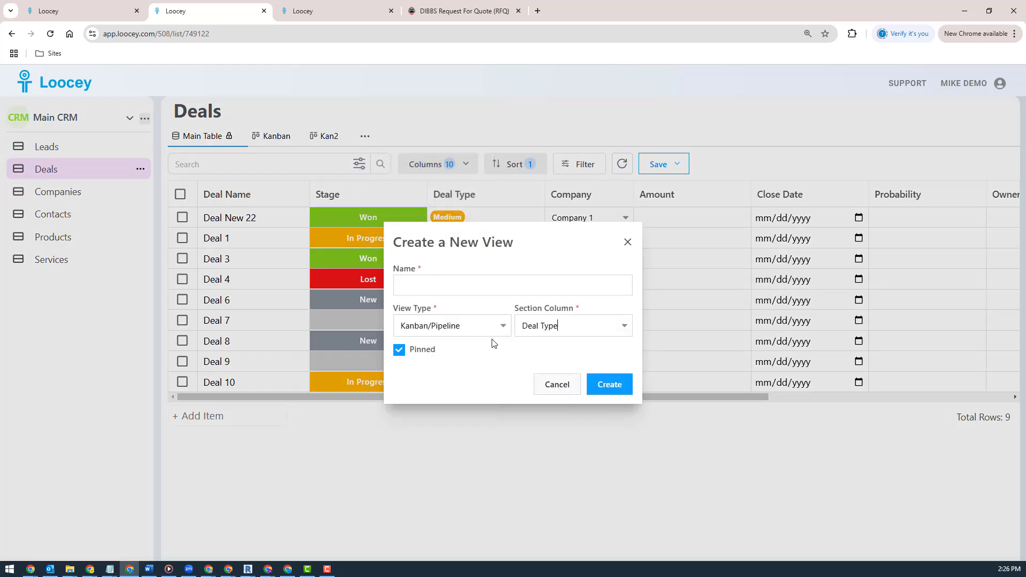
click(482, 290)
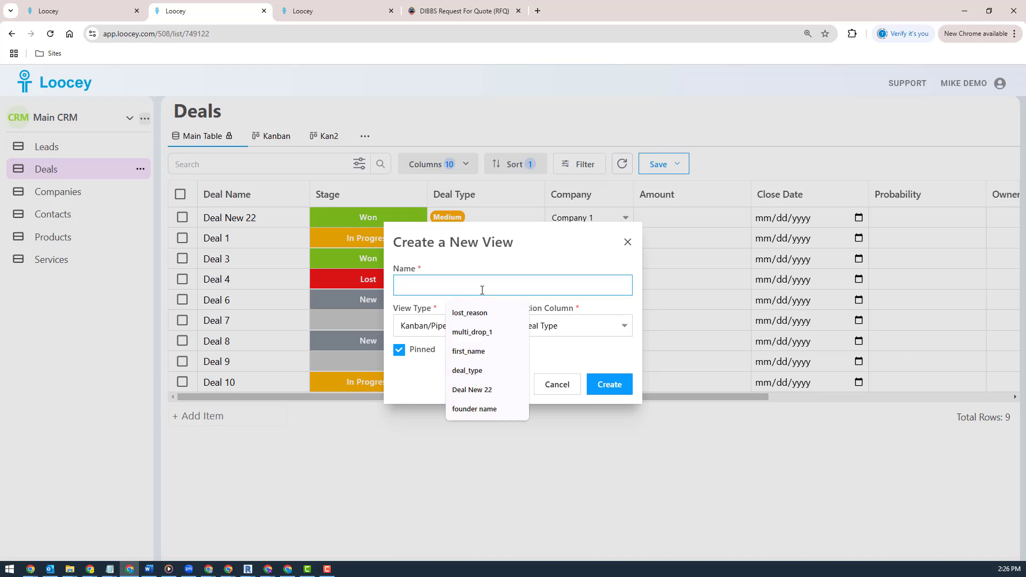
text(Kanban for DealType)
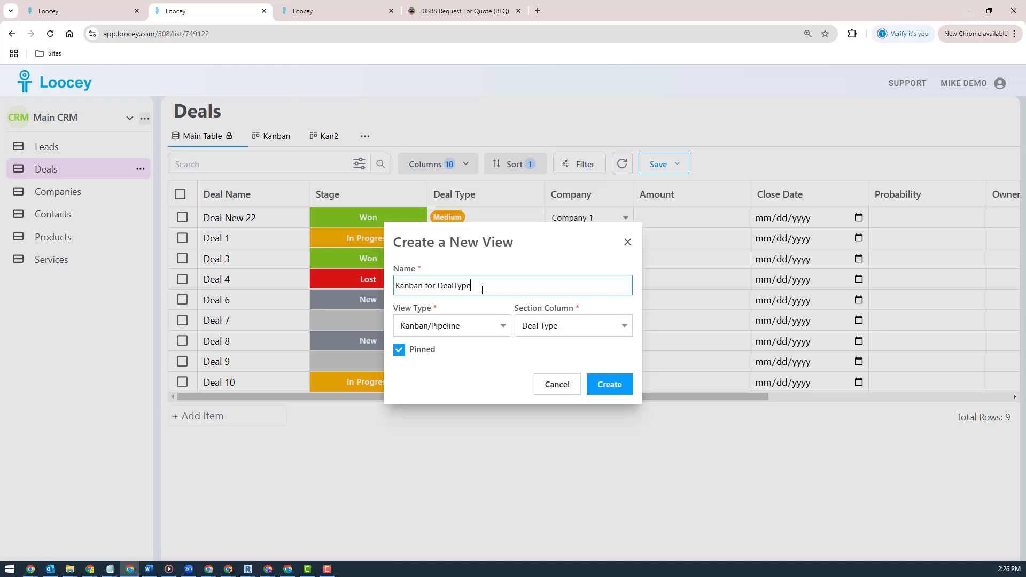
click(609, 385)
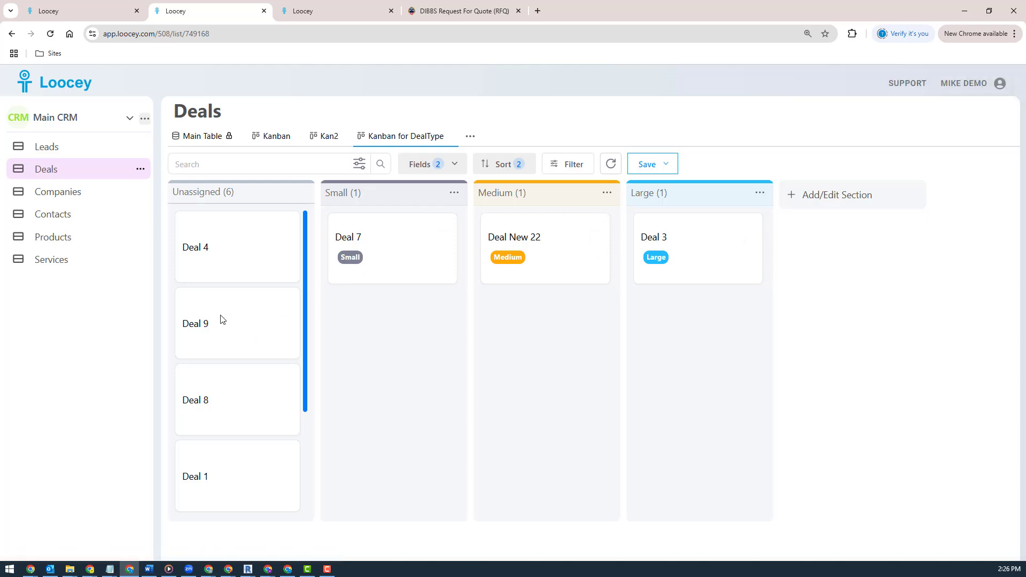
Move the Deal 9 card to the Medium section, and move Deal 3 to Small and back to Large
drag(223, 319, 580, 332)
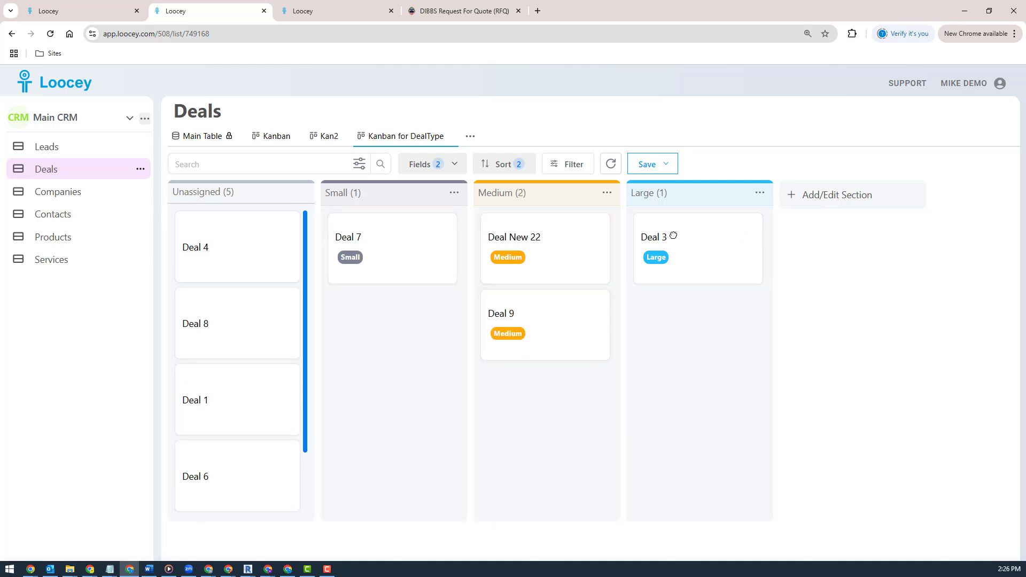
drag(673, 236, 378, 339)
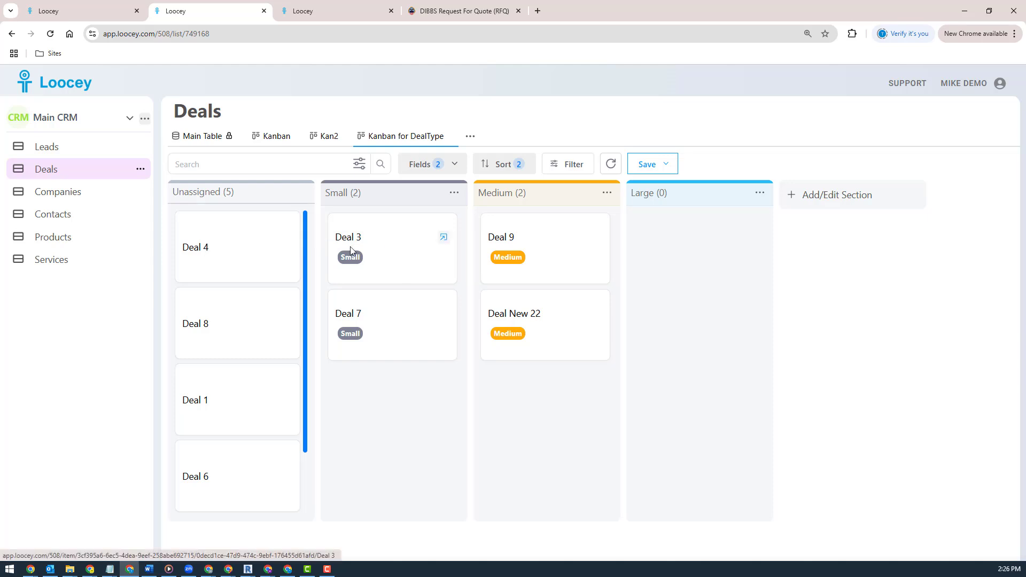
drag(359, 228, 675, 244)
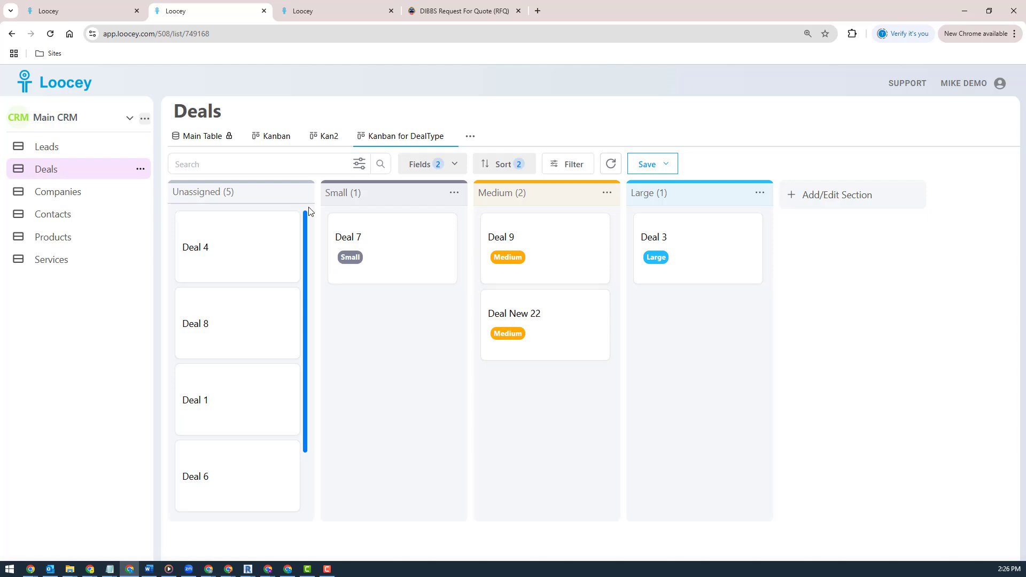
Show the Created, Company and Stage fields on the Deal Type Kanban cards and save these settings to the view
click(442, 164)
scroll(548, 282, down, 3)
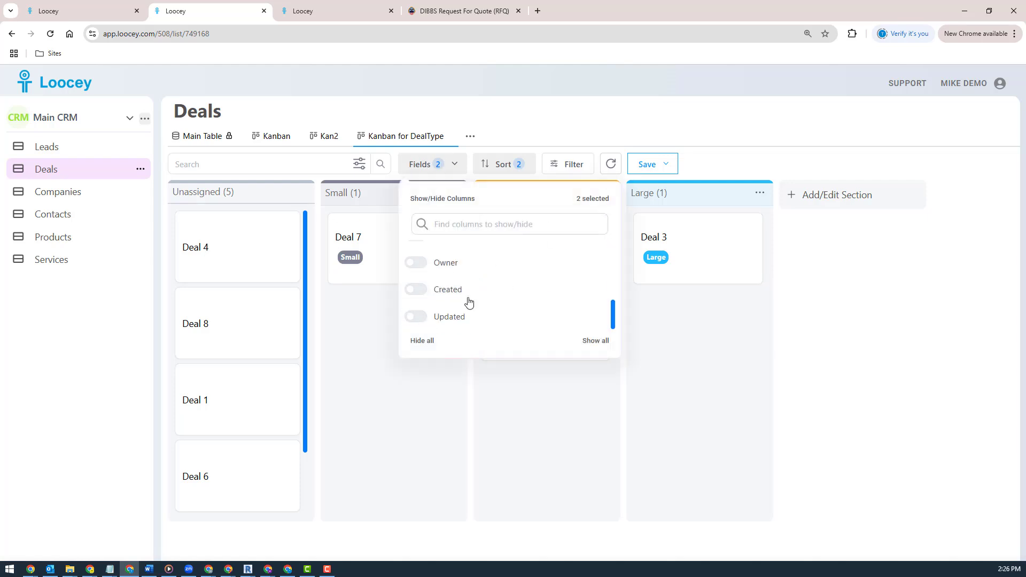
click(419, 263)
click(420, 264)
click(416, 292)
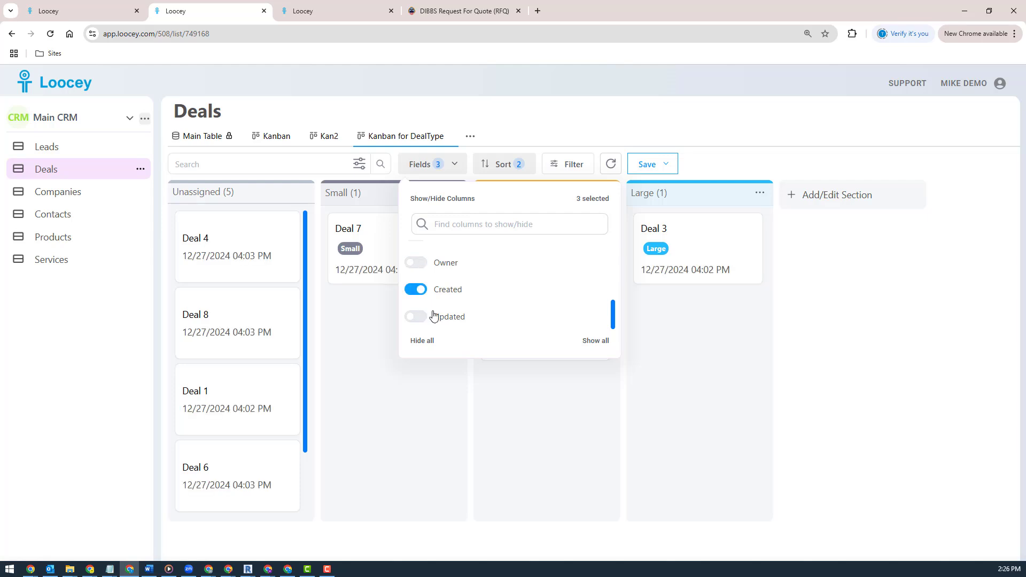
drag(613, 313, 615, 266)
click(417, 326)
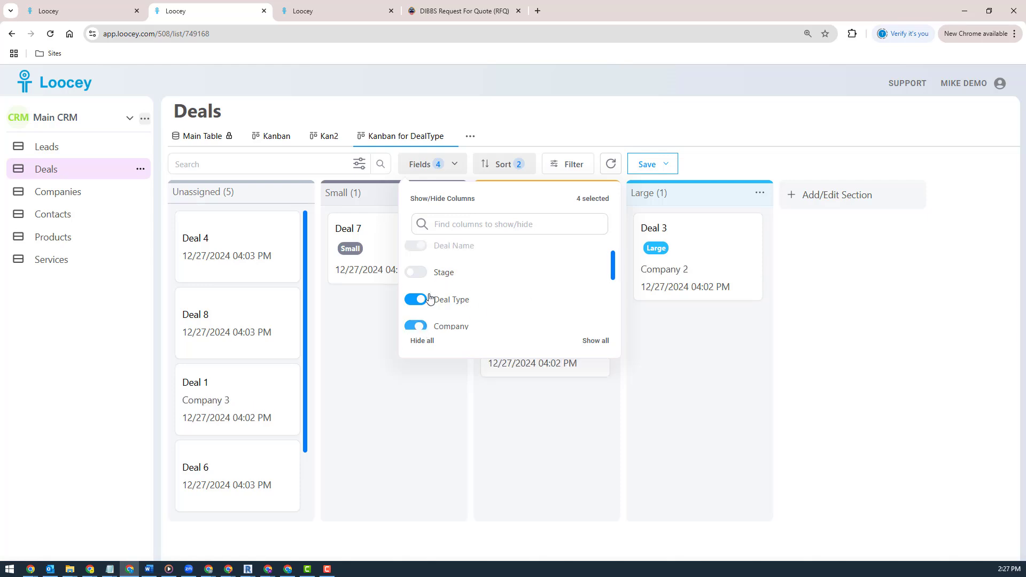
click(420, 272)
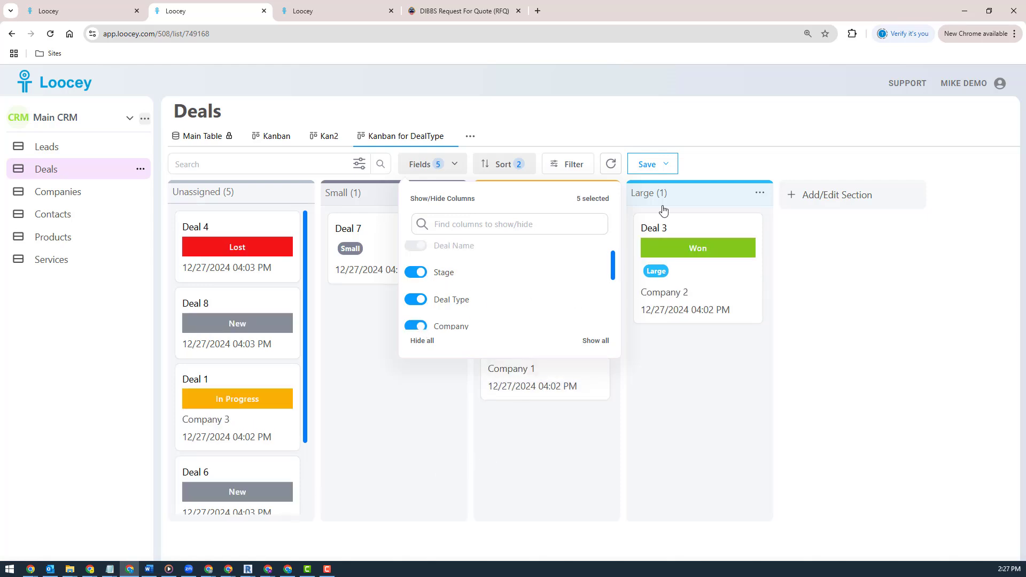
click(715, 160)
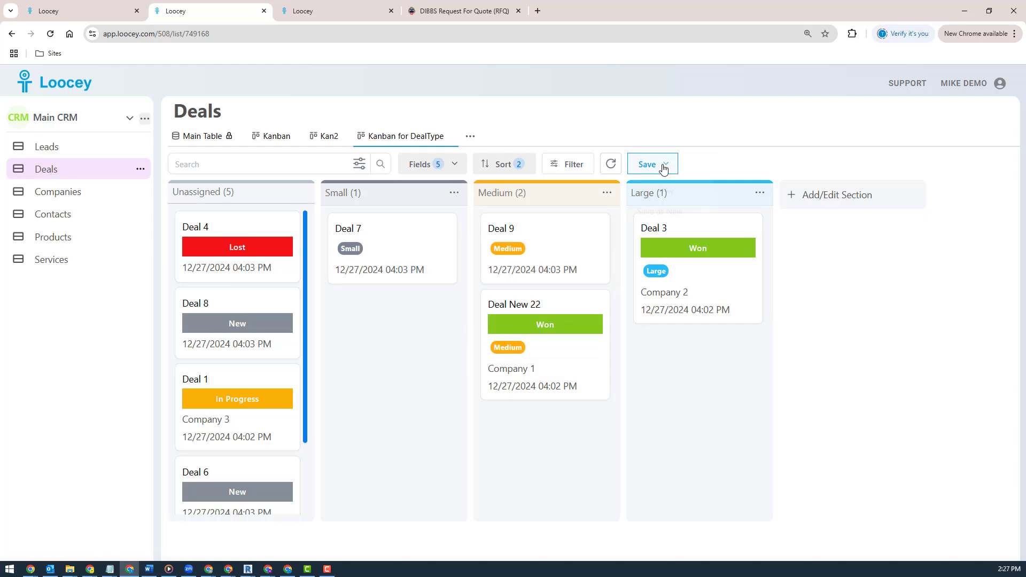
click(666, 164)
click(658, 194)
Switch from the Main CRM workspace to the Bidding workspace and open its Bidding Board
click(79, 117)
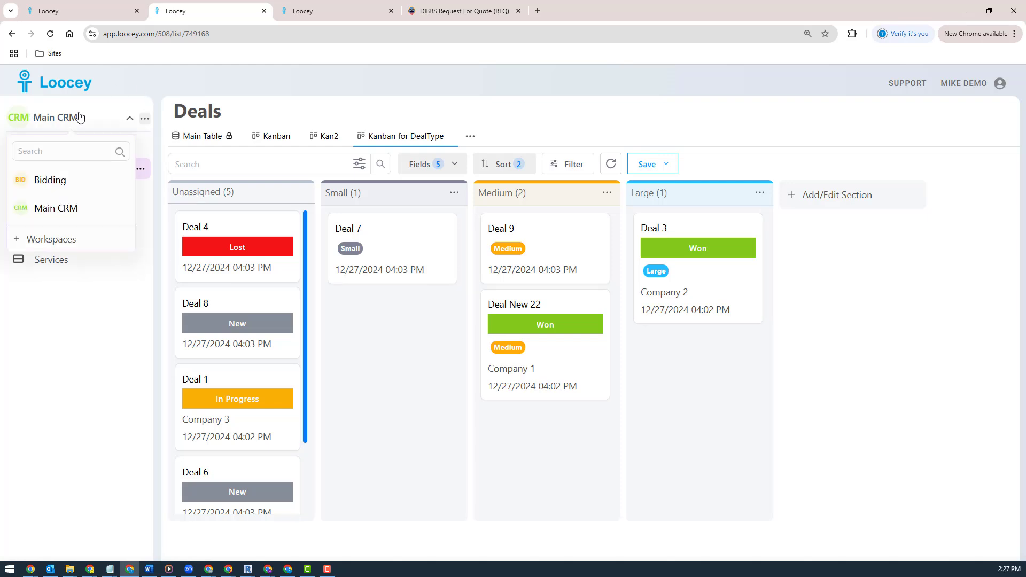
click(41, 188)
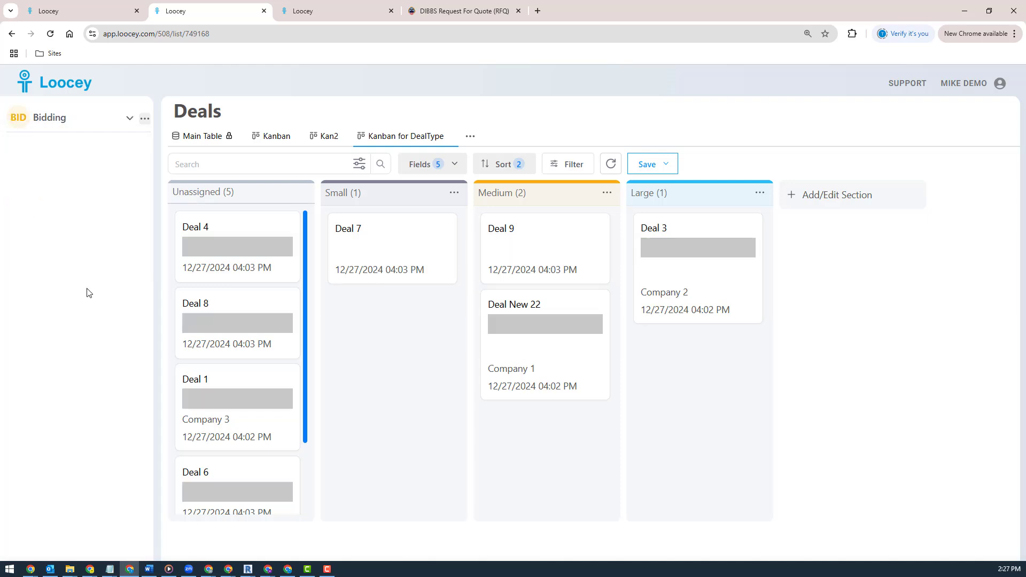
click(75, 146)
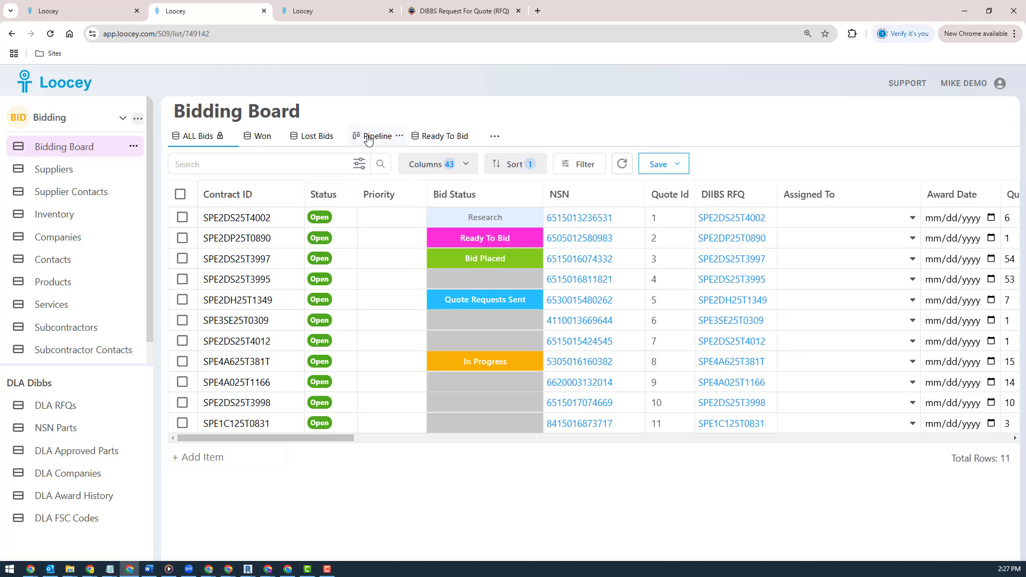
click(494, 137)
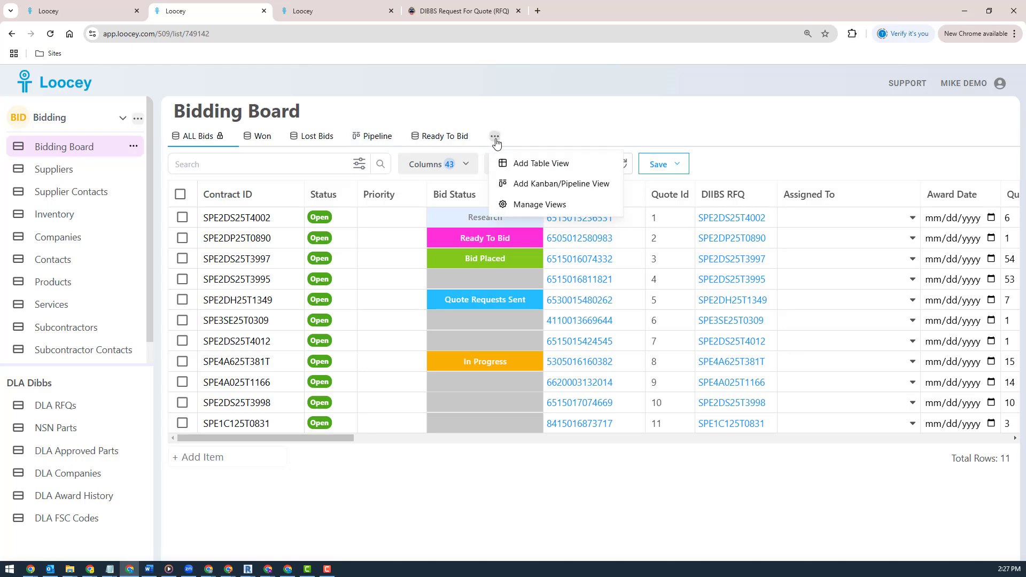
click(540, 184)
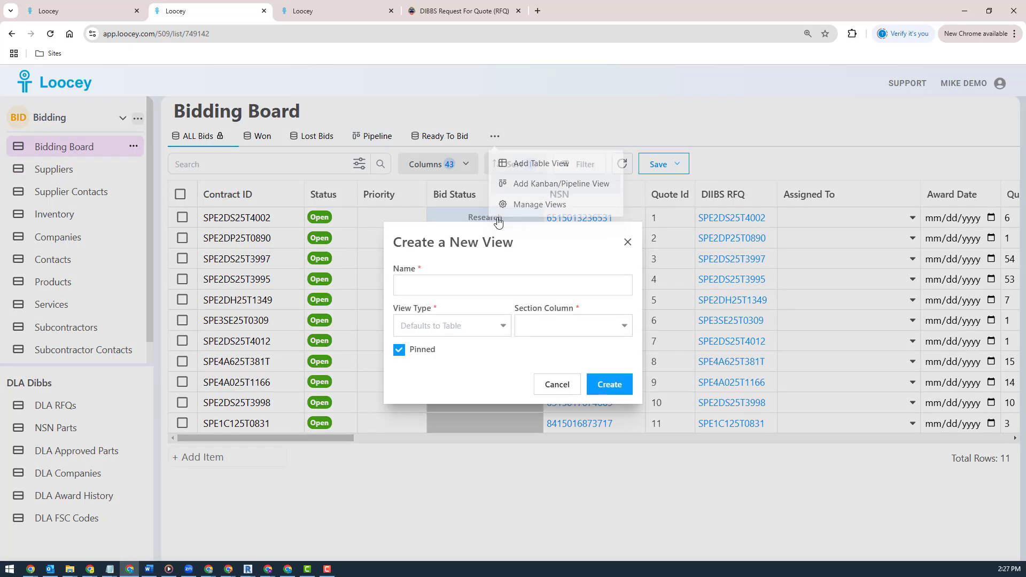
click(442, 287)
text(Pi)
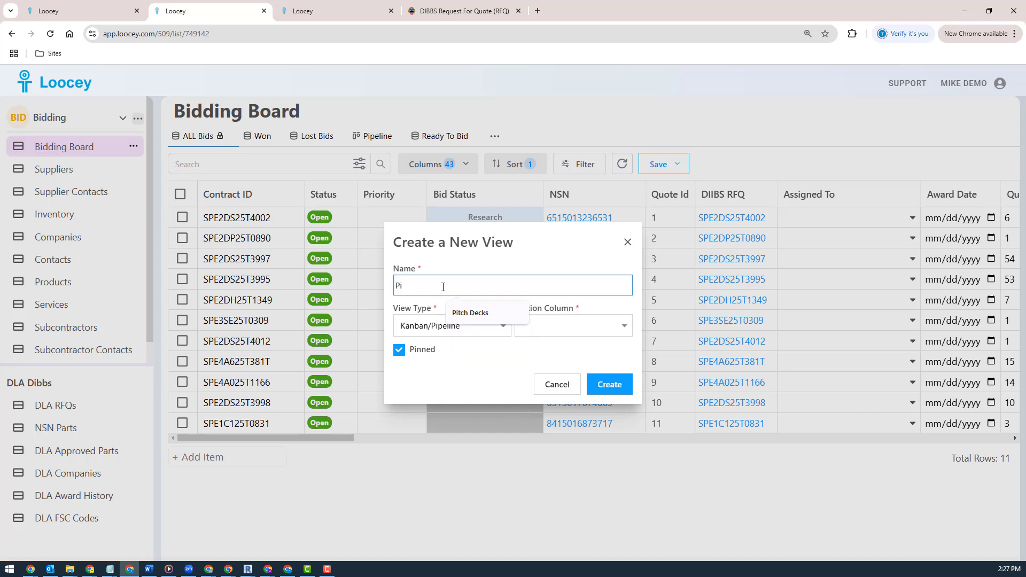
text(peline 2)
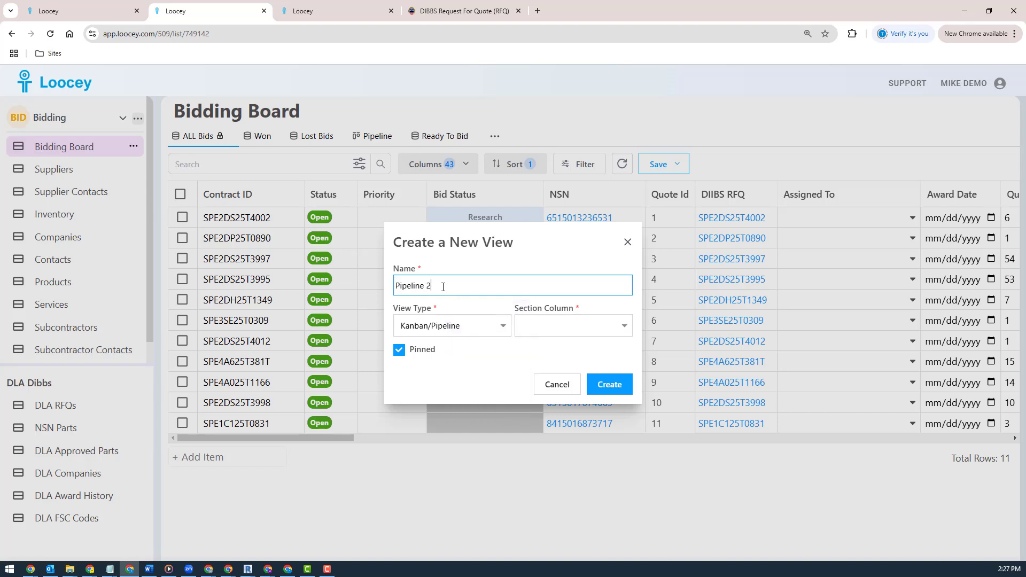
click(559, 327)
click(581, 321)
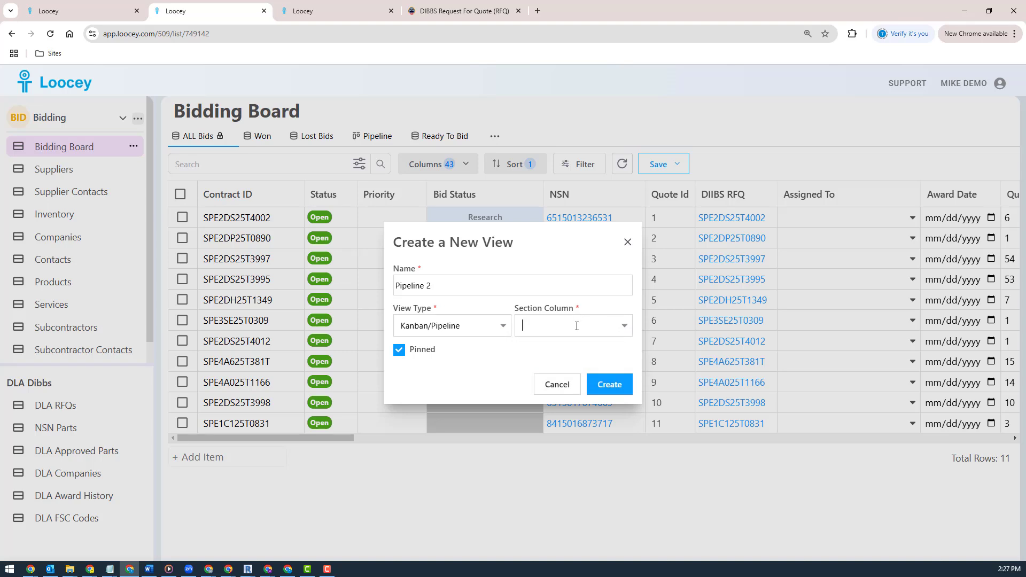
click(577, 325)
click(576, 325)
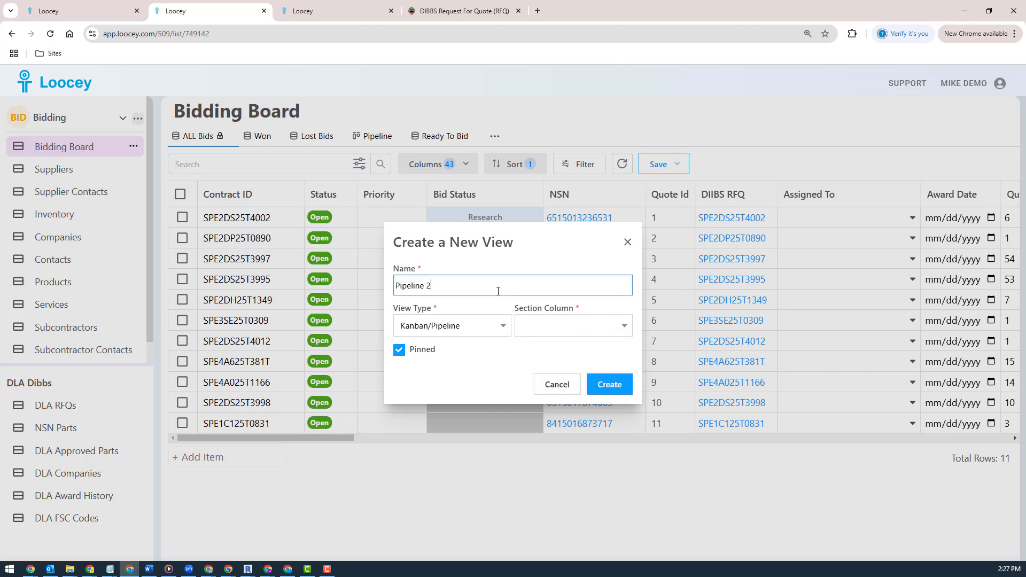
text(2)
click(582, 323)
click(581, 322)
click(550, 389)
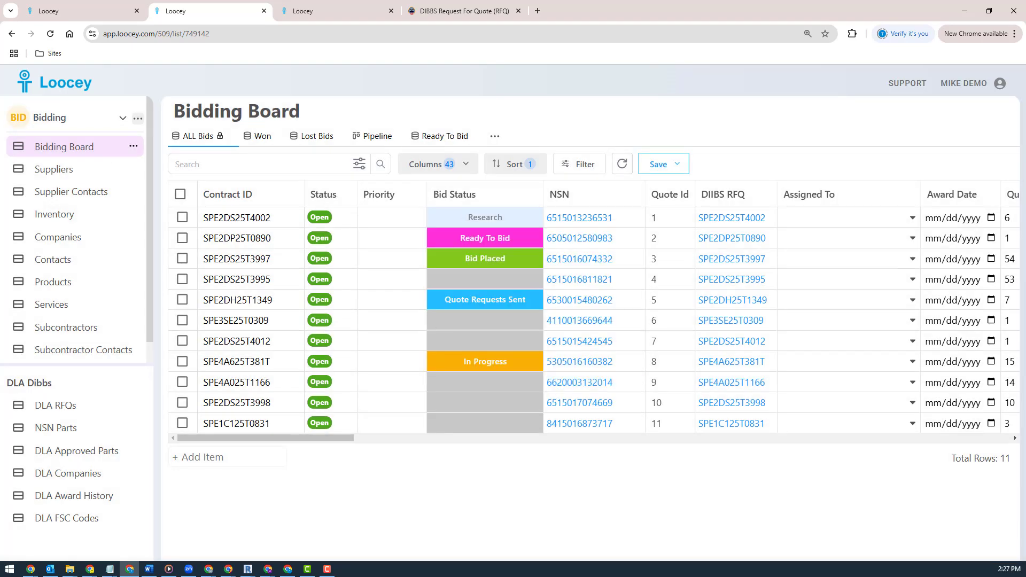
Reload the board and create a pinned Kanban/Pipeline view named "Pipeline 2" with Bid Status as the section column
click(50, 34)
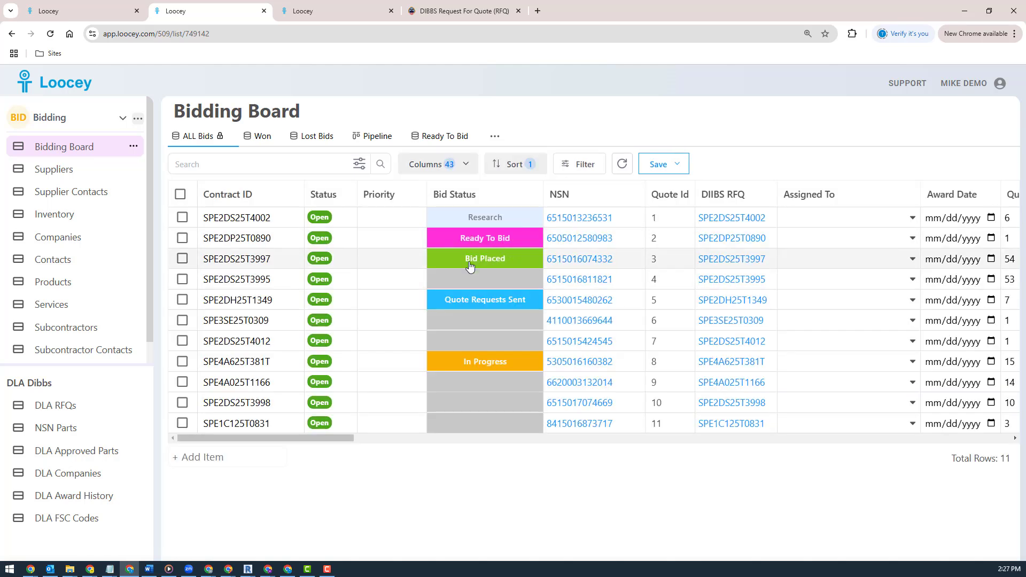
click(496, 137)
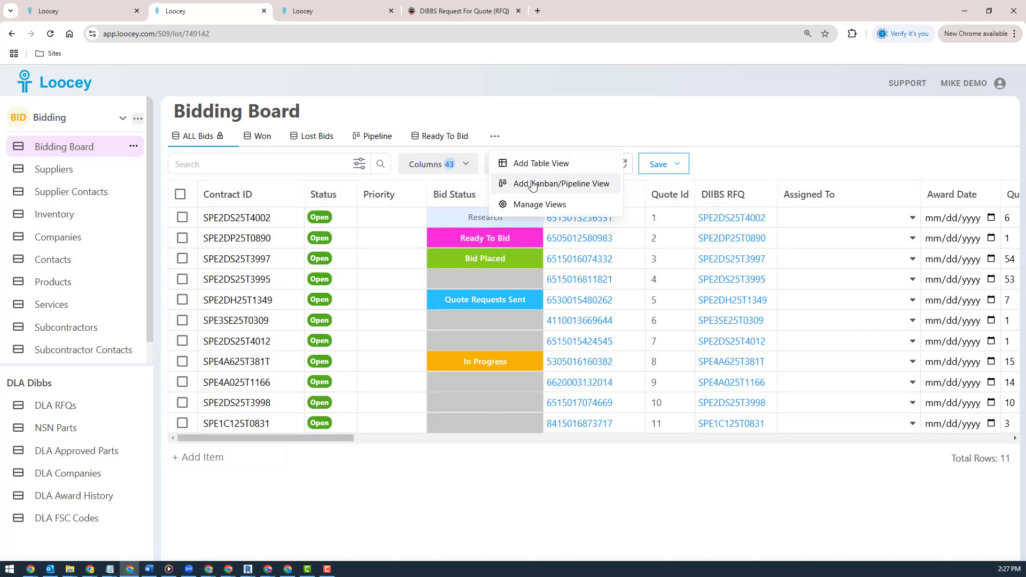
click(534, 182)
click(470, 289)
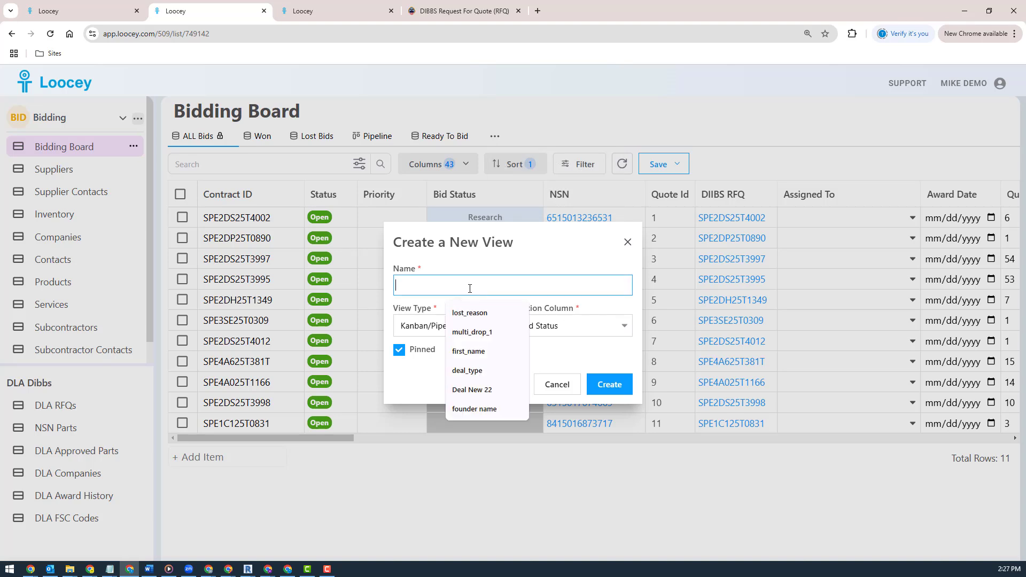
text(Pi)
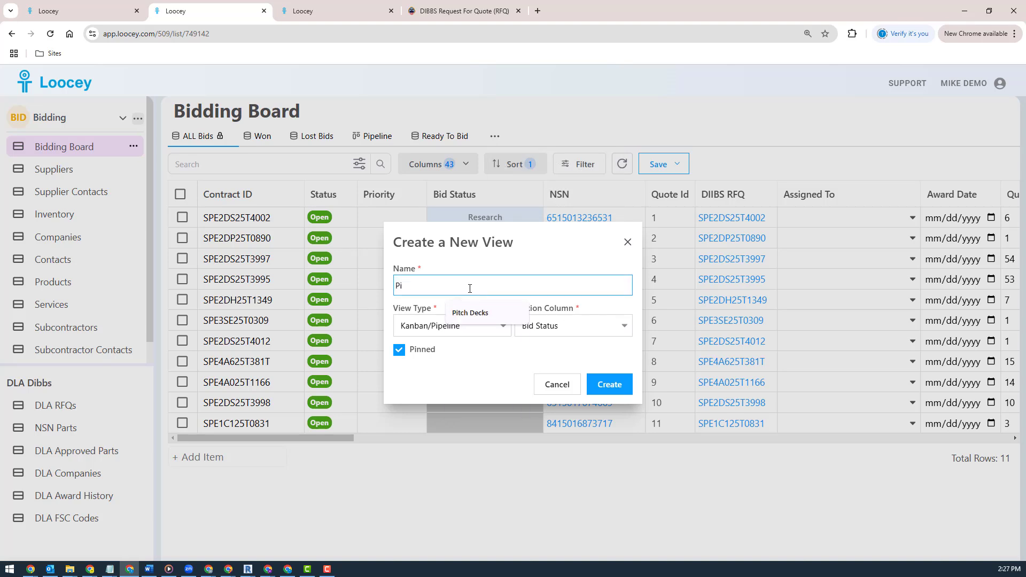
text(peline 2)
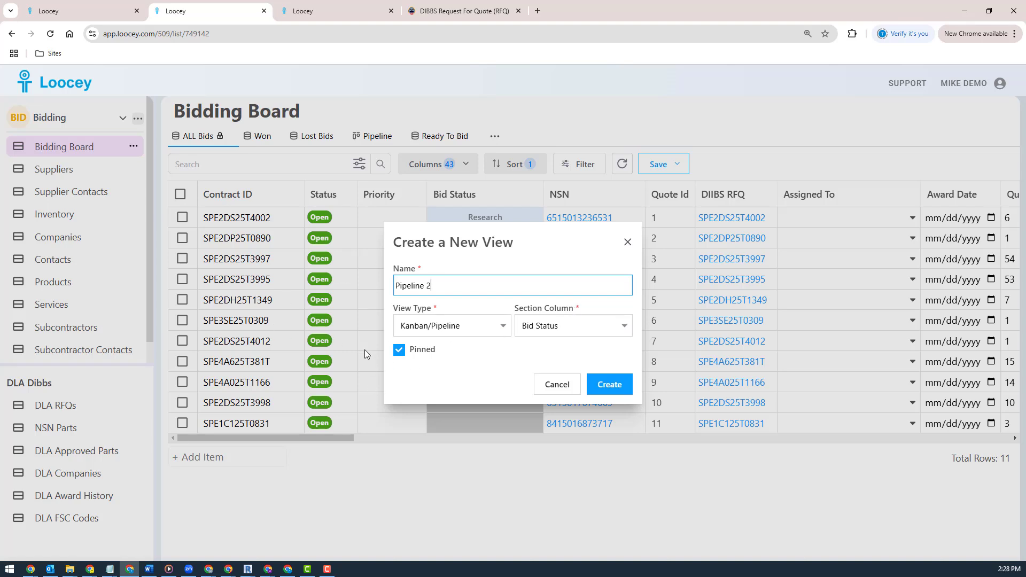
click(545, 333)
double_click(546, 329)
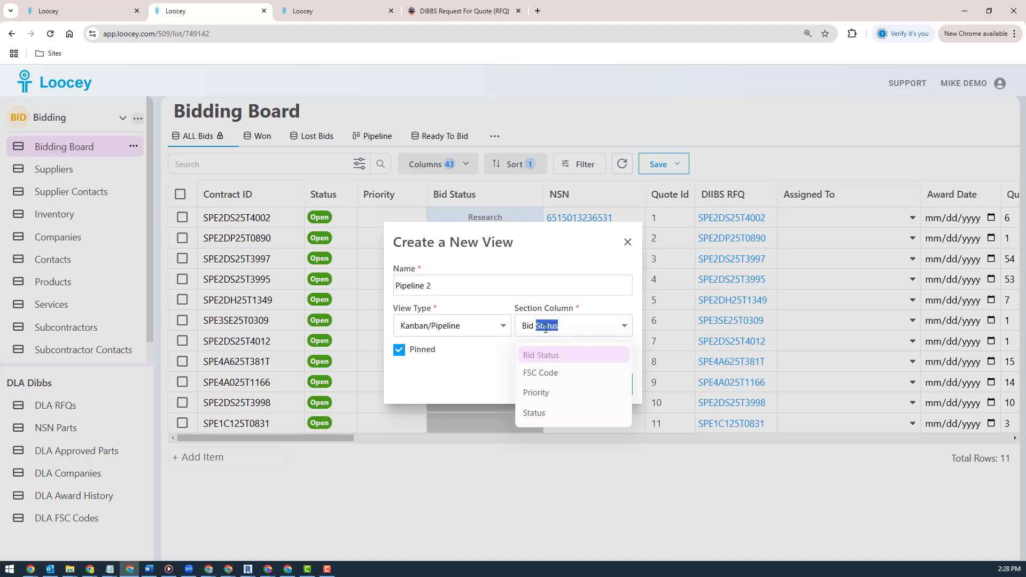
click(466, 396)
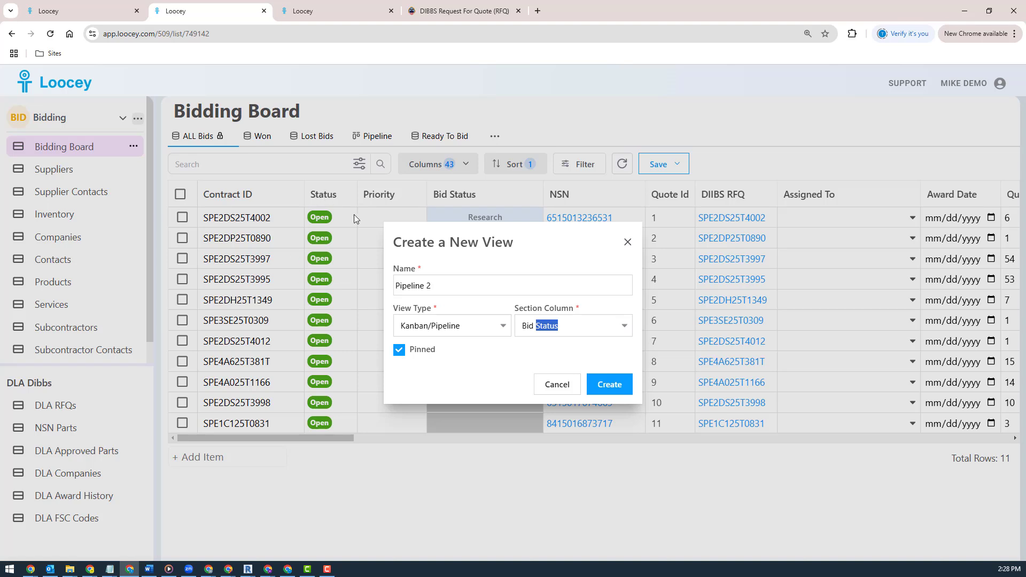
click(613, 388)
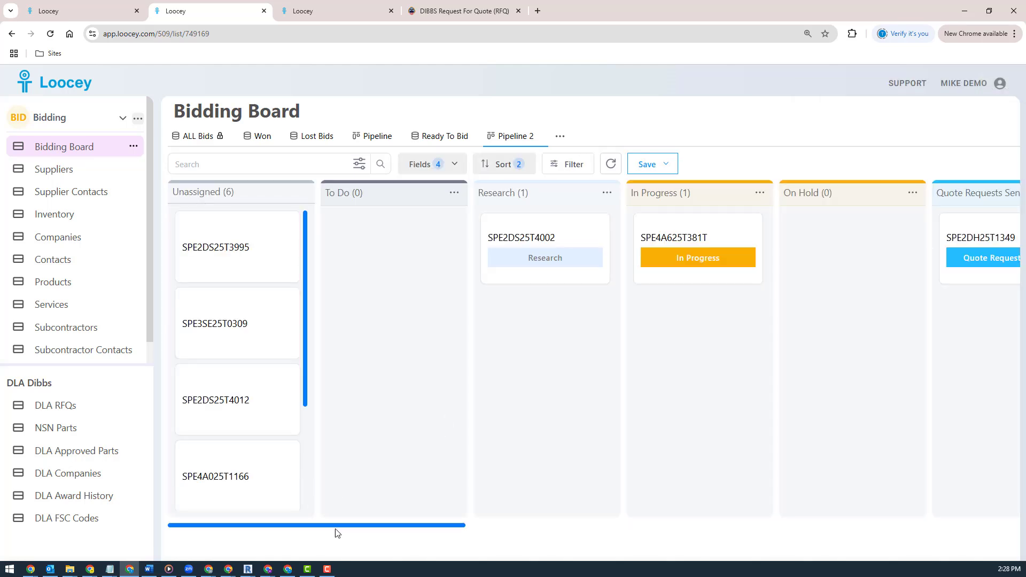
Look through the Pipeline 2 sections, and view the form and notes of the card in the In Progress section
mouse_move(334, 529)
mouse_down()
mouse_move(838, 555)
mouse_move(335, 562)
mouse_move(816, 556)
mouse_move(307, 573)
mouse_up()
drag(307, 574, 207, 571)
mouse_move(417, 530)
mouse_down()
mouse_move(545, 561)
mouse_move(769, 561)
mouse_up()
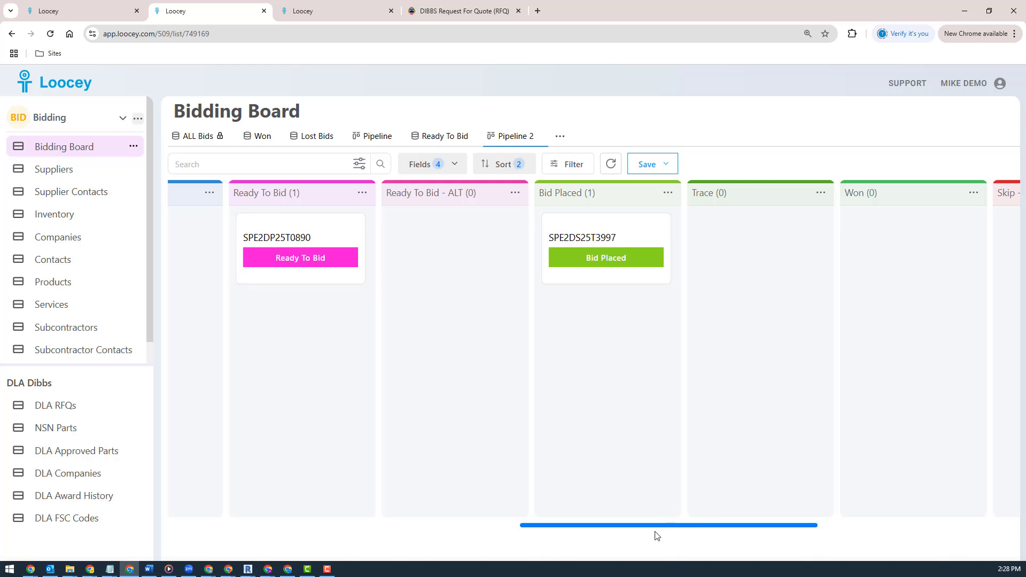
drag(631, 526, 110, 504)
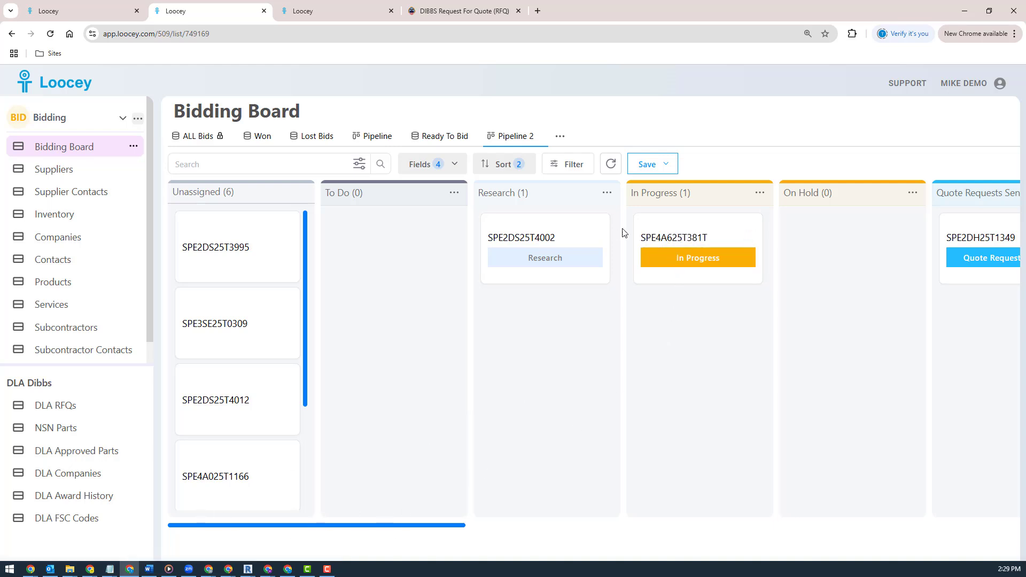
click(669, 235)
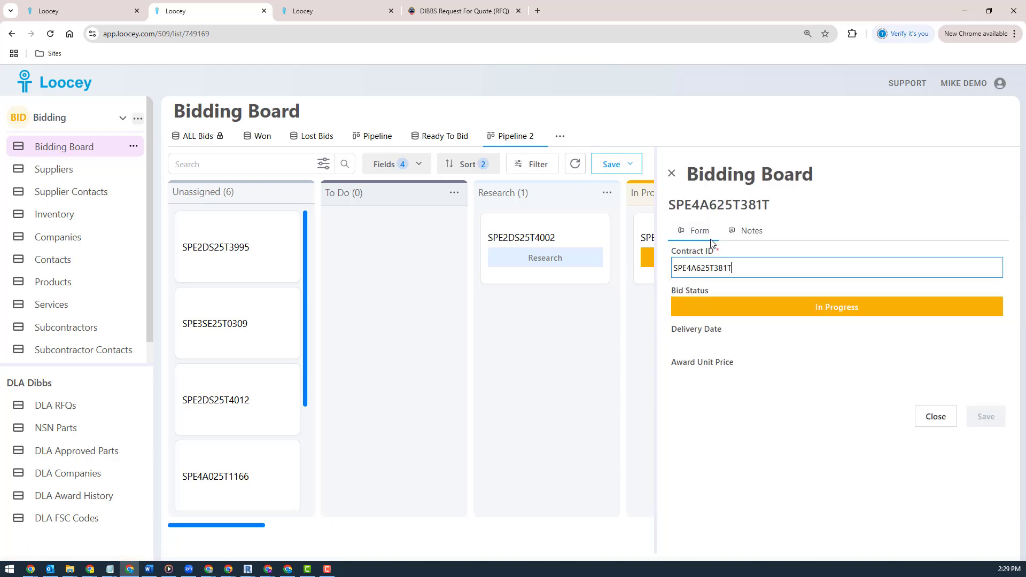
click(755, 236)
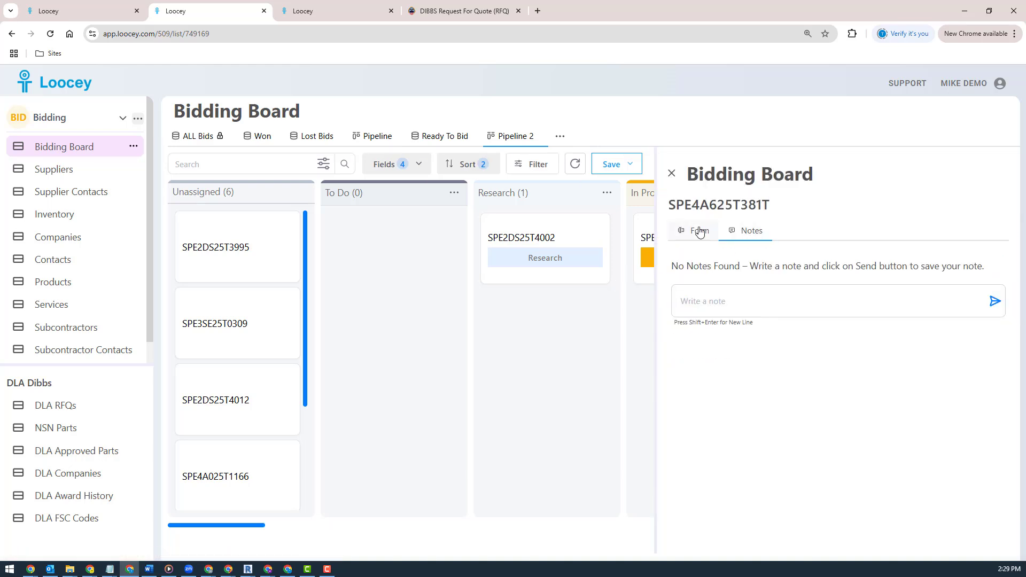
click(698, 231)
click(673, 175)
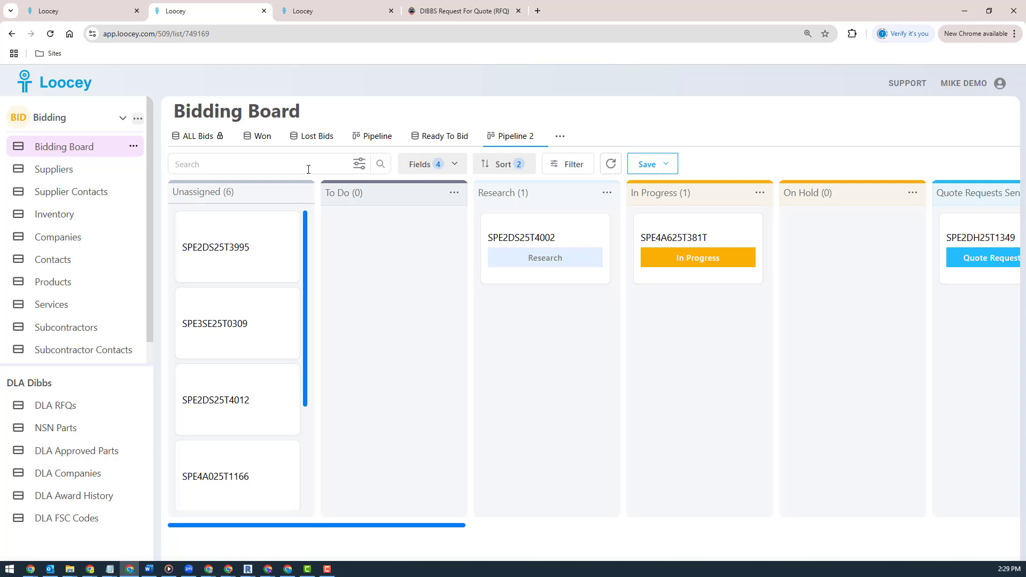
Review the Pipeline 2 sort settings and the dialog for adding a new section, leaving both unchanged
click(503, 167)
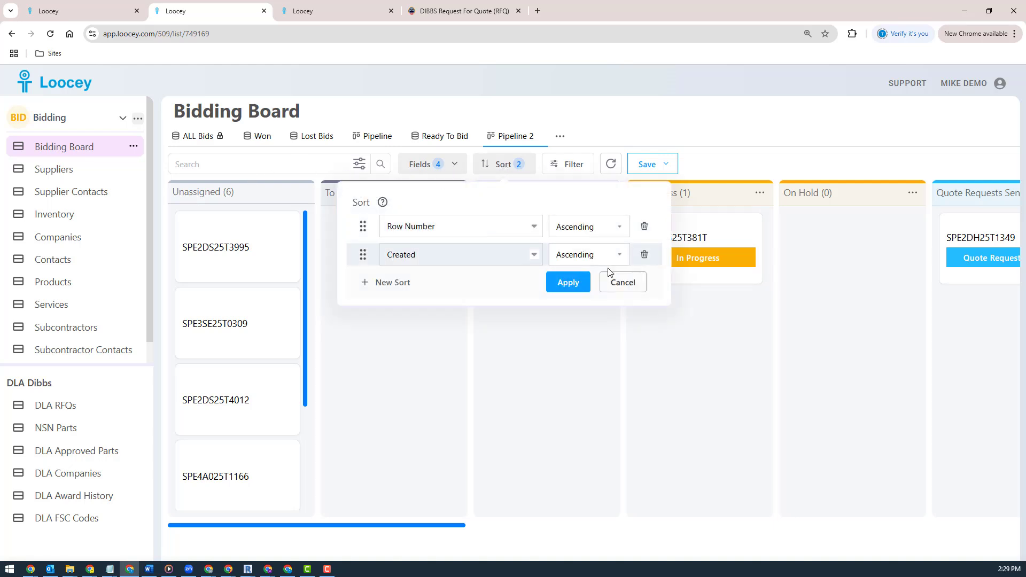
click(620, 282)
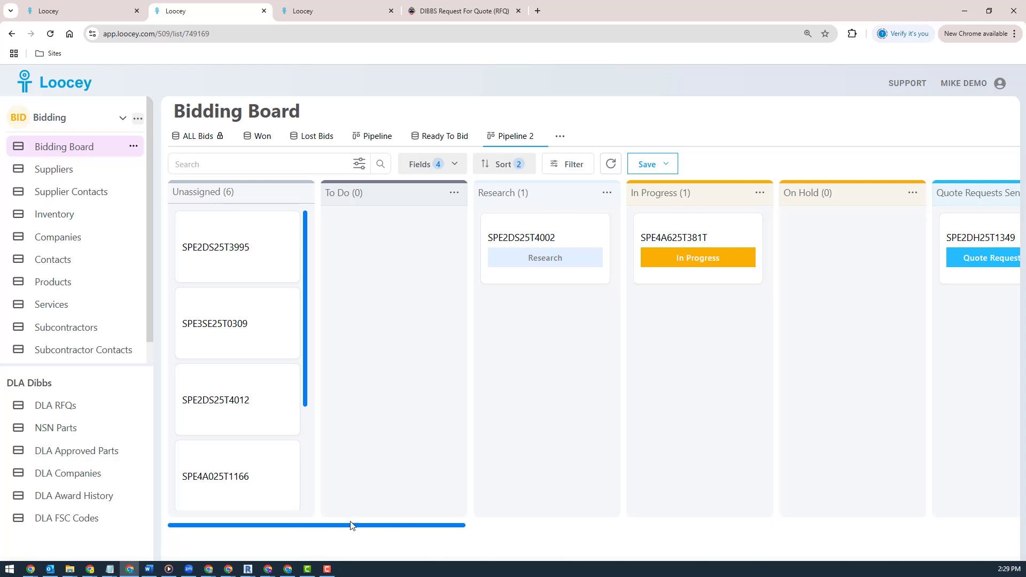
drag(340, 530, 926, 571)
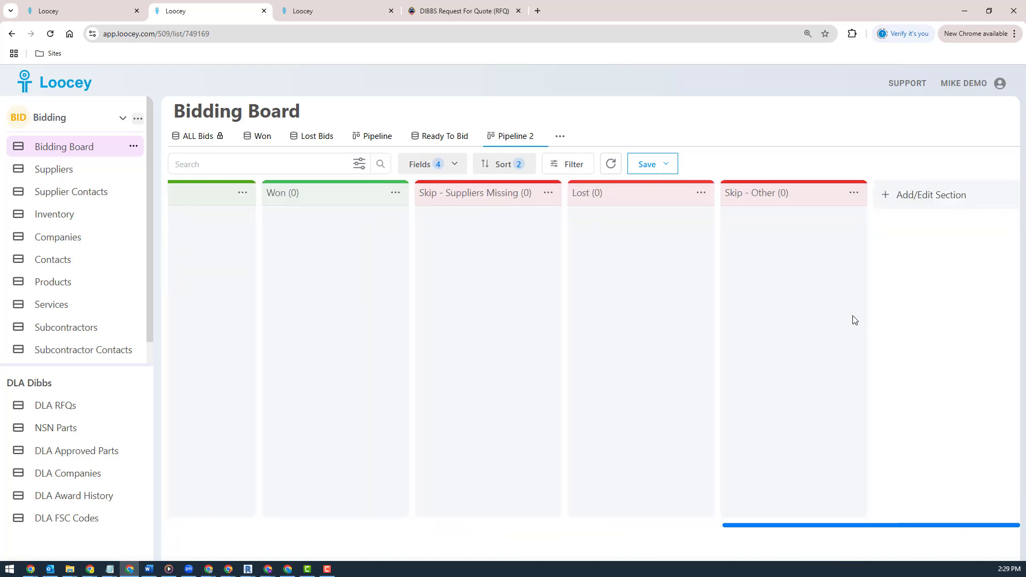
click(923, 196)
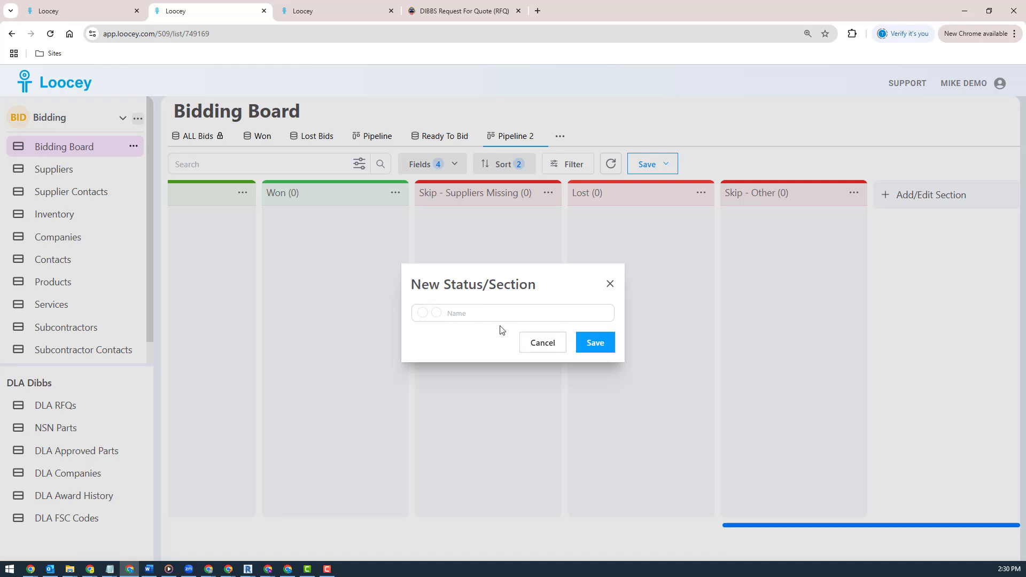
click(544, 343)
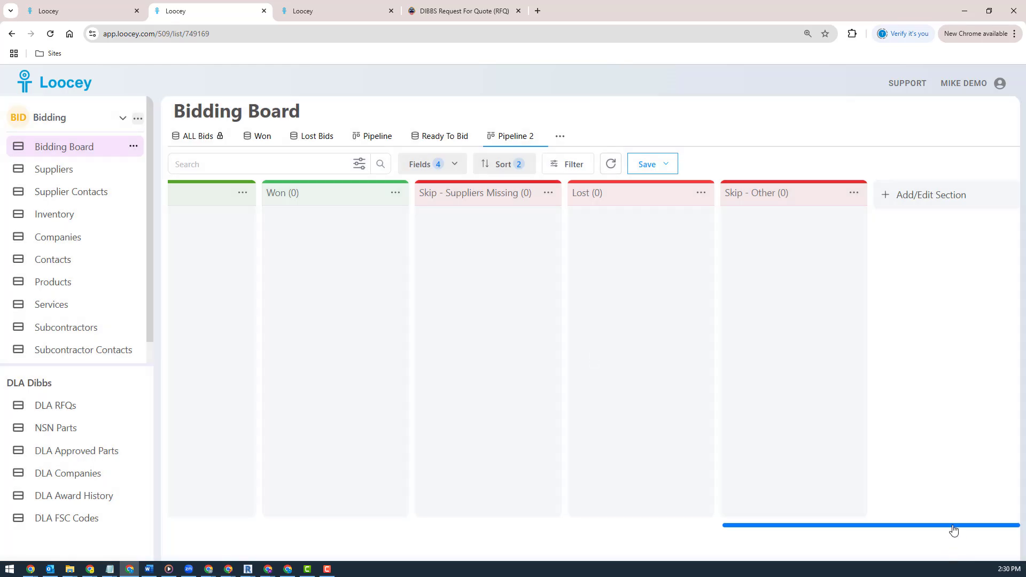
drag(954, 526, 243, 541)
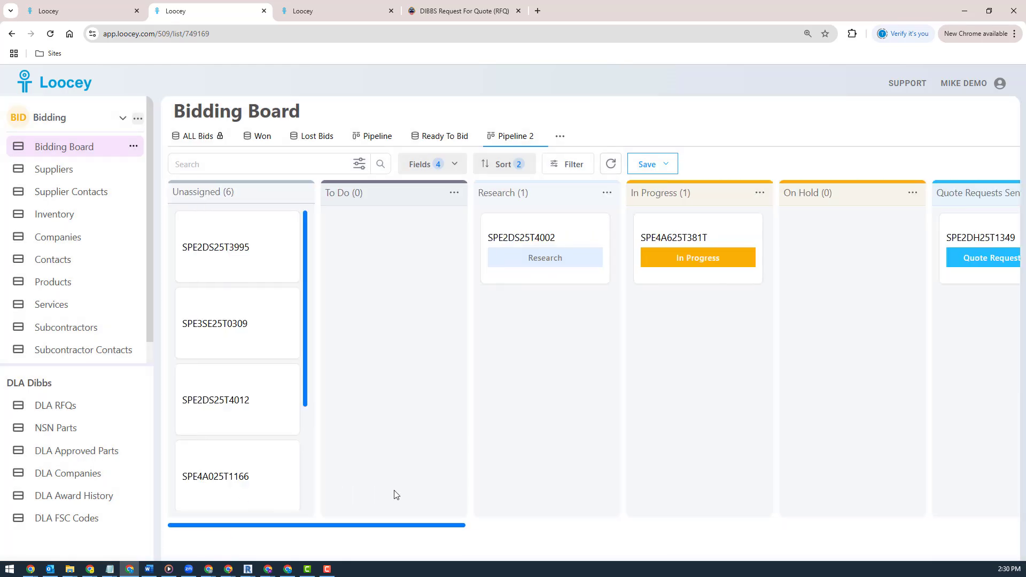